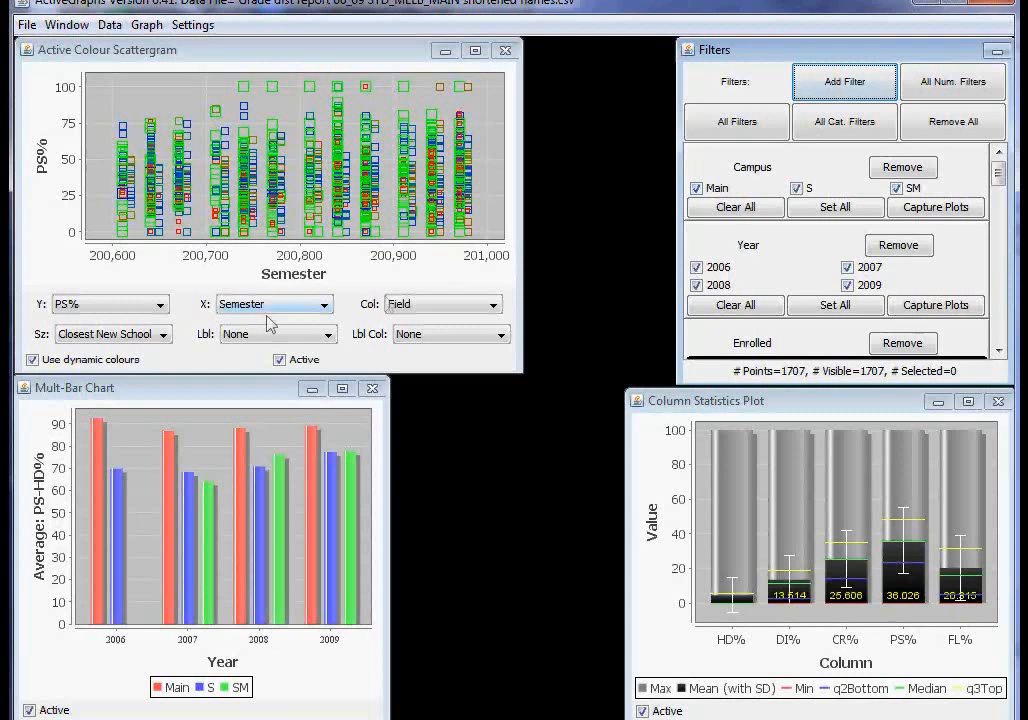
Plot PS-HD% on the scattergram's Y axis.
left_click(161, 305)
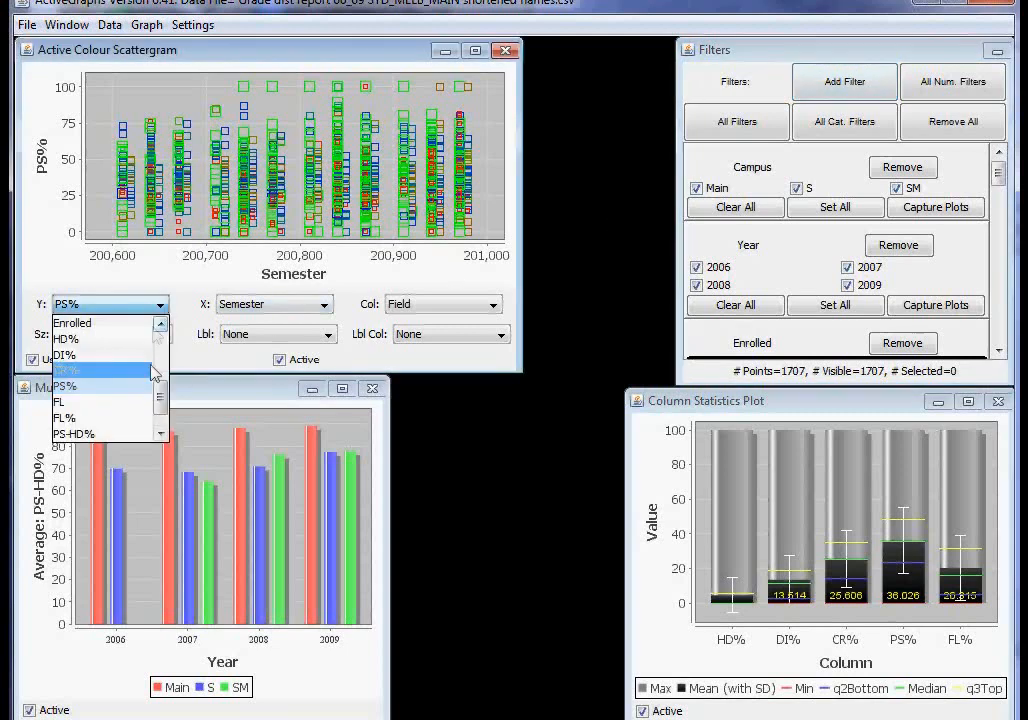
scroll(124, 408, "down", 1)
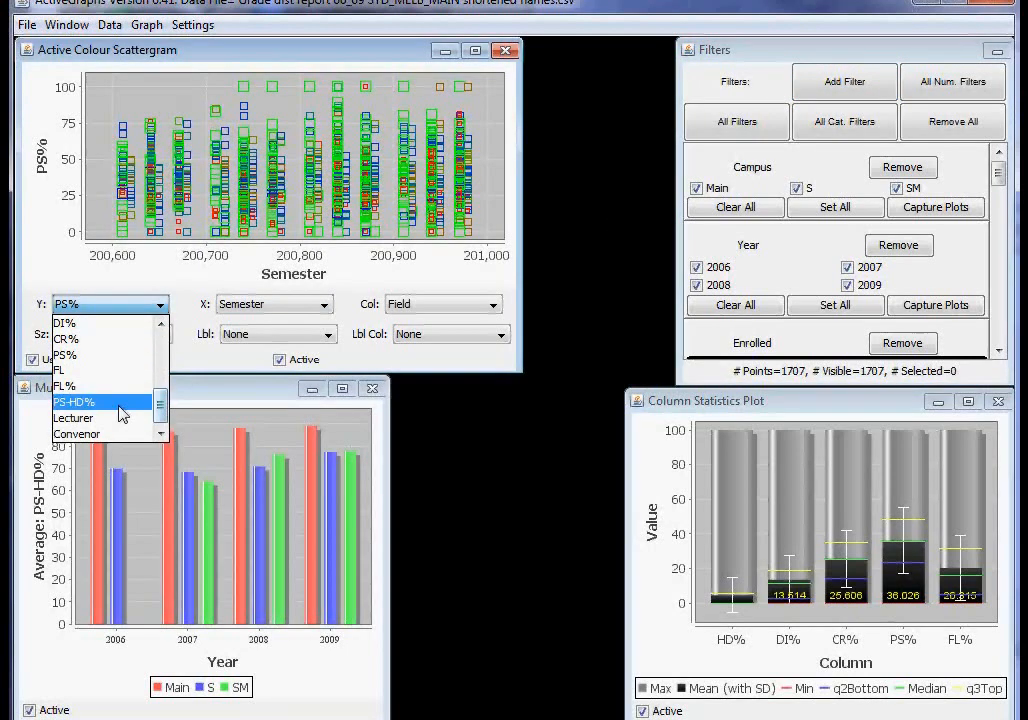
left_click(124, 404)
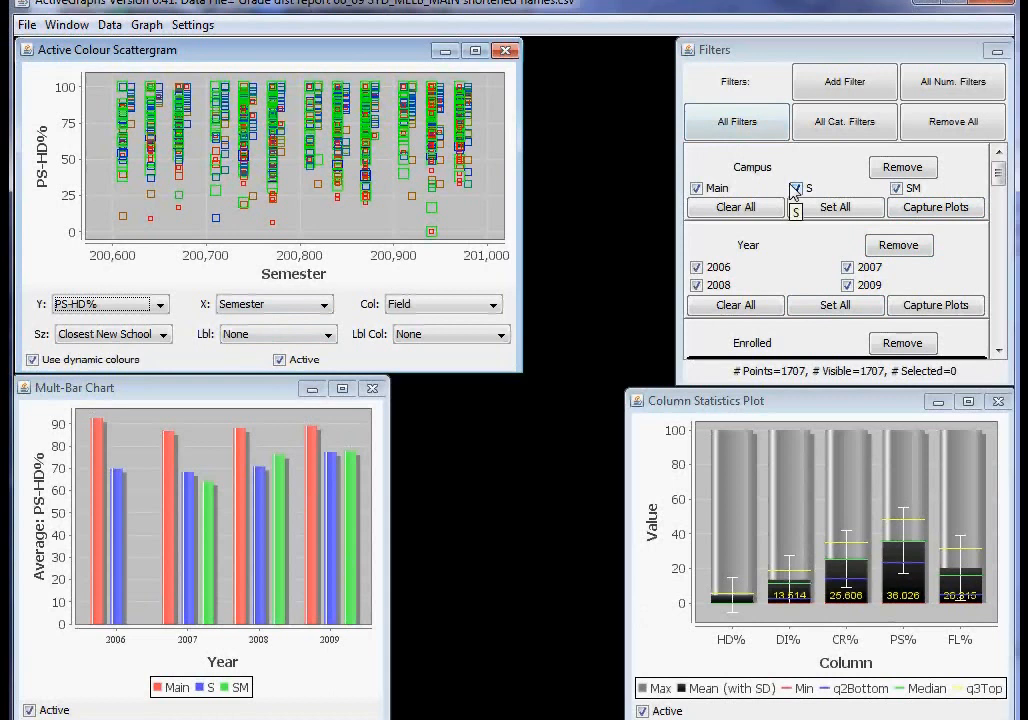
Exclude the SM and Main campuses so only S is filtered in, and restore all campuses.
left_click(897, 189)
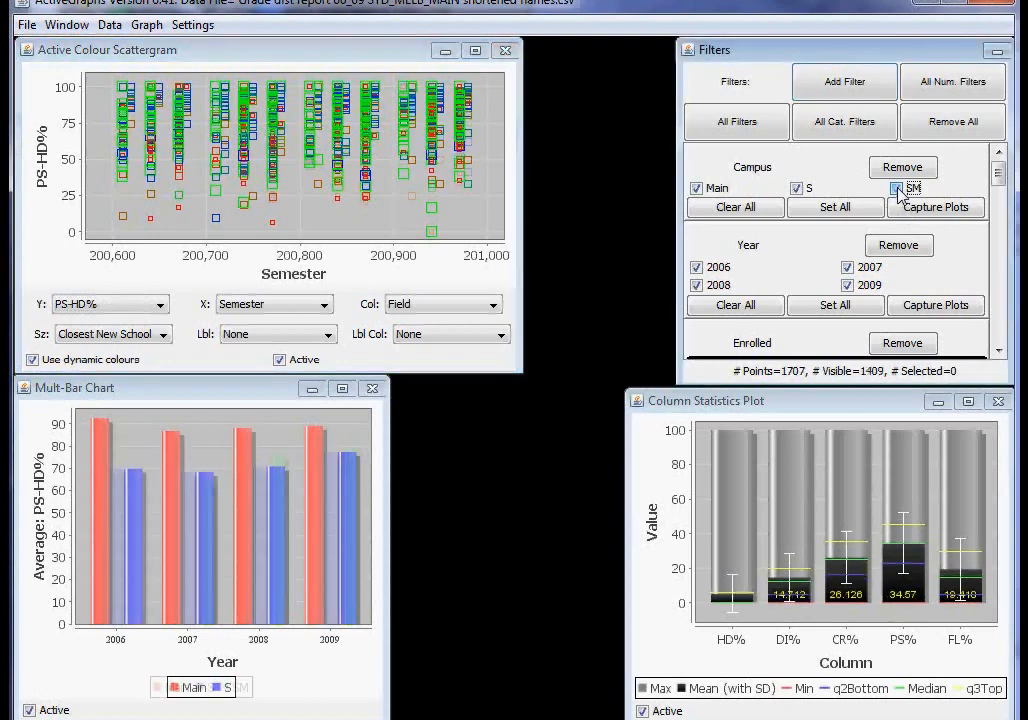
left_click(697, 189)
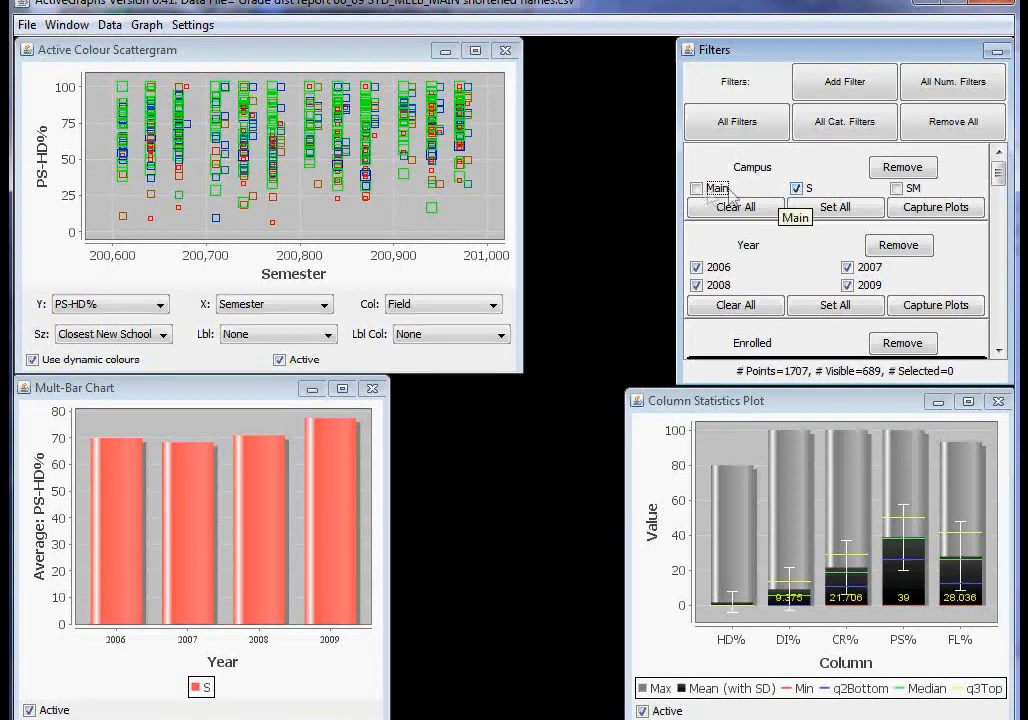
left_click(826, 209)
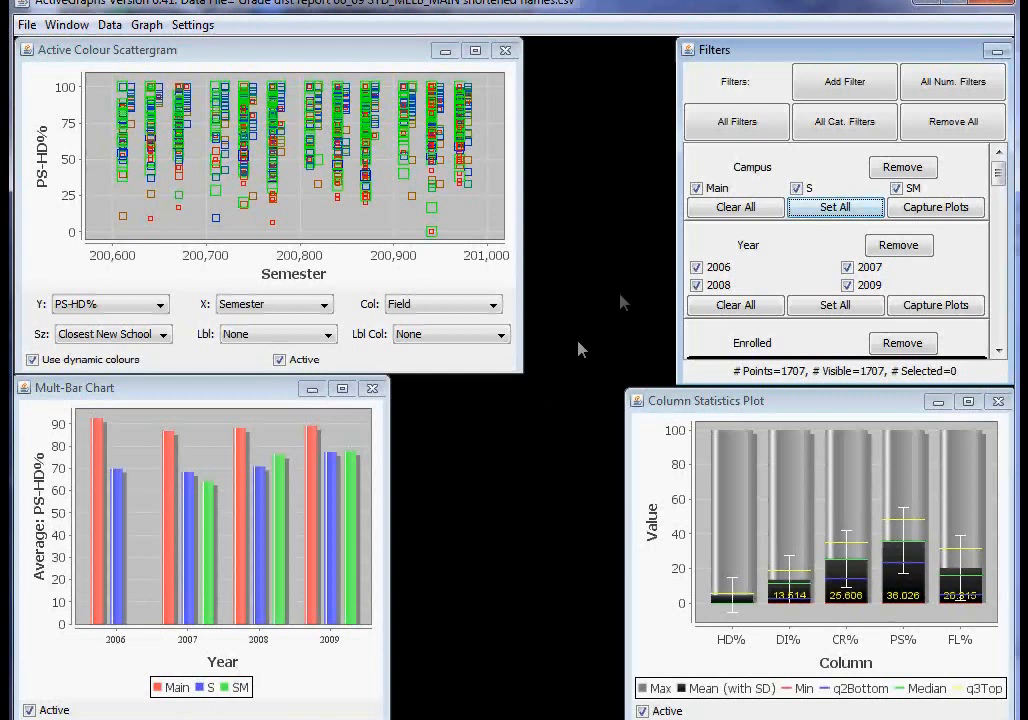
Restrict the campus filter to Main only, and switch it to S only.
left_click(796, 188)
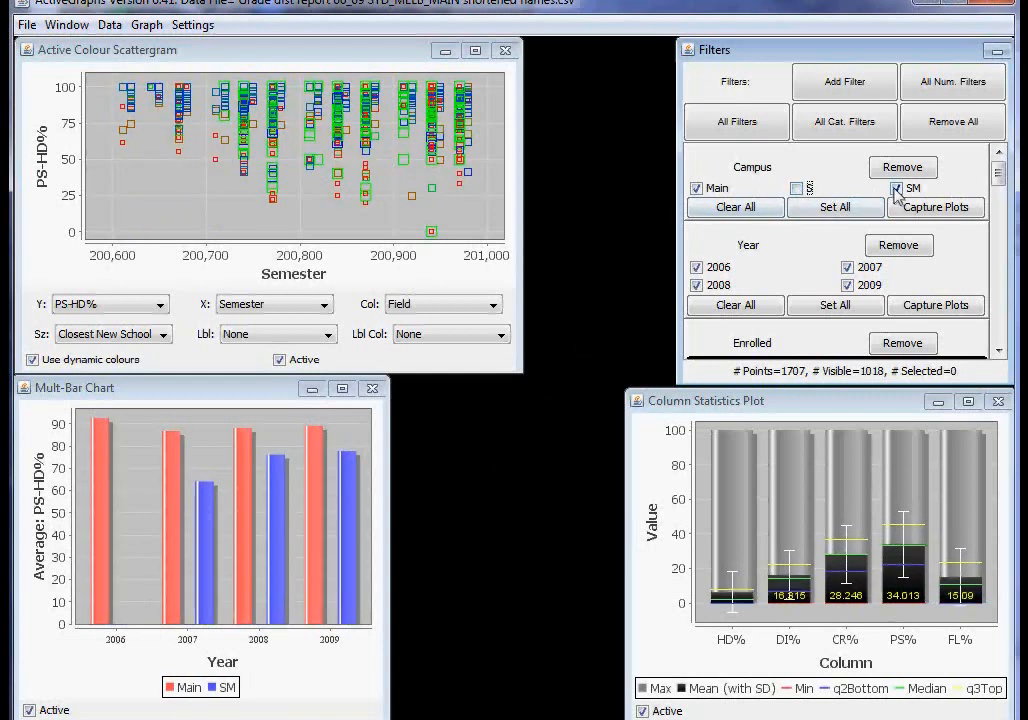
left_click(896, 188)
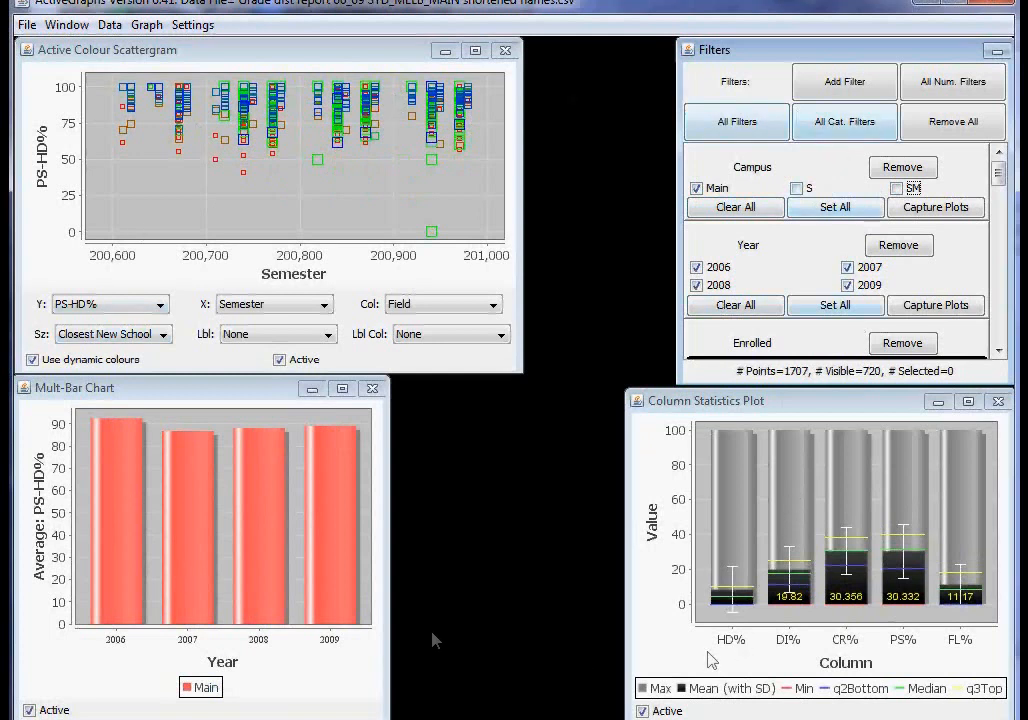
left_click(796, 188)
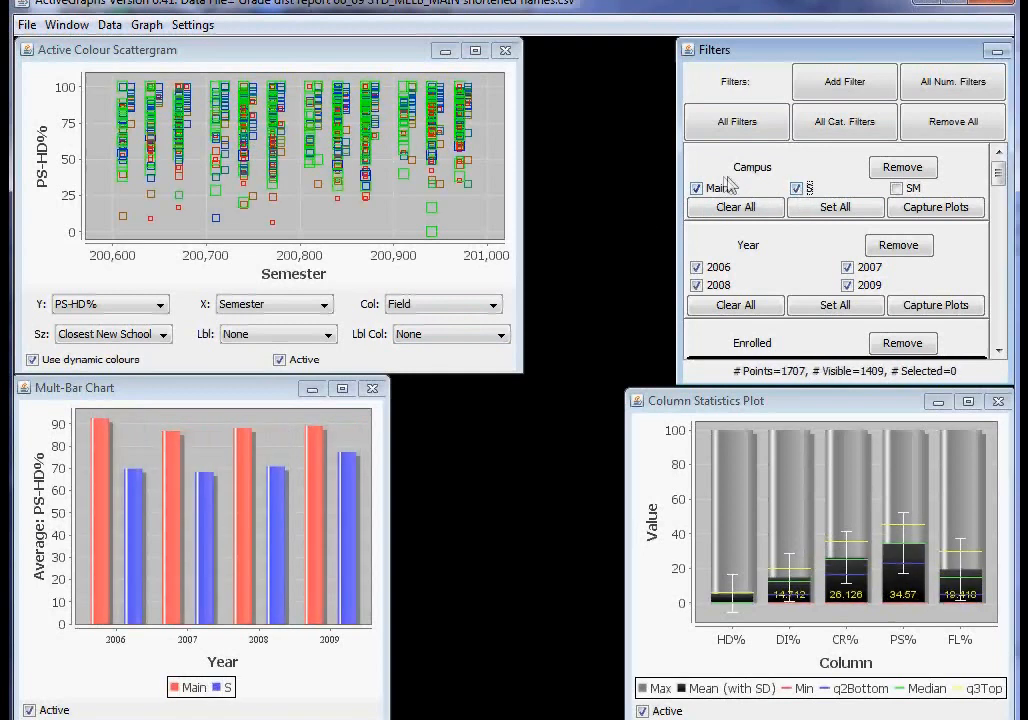
left_click(697, 188)
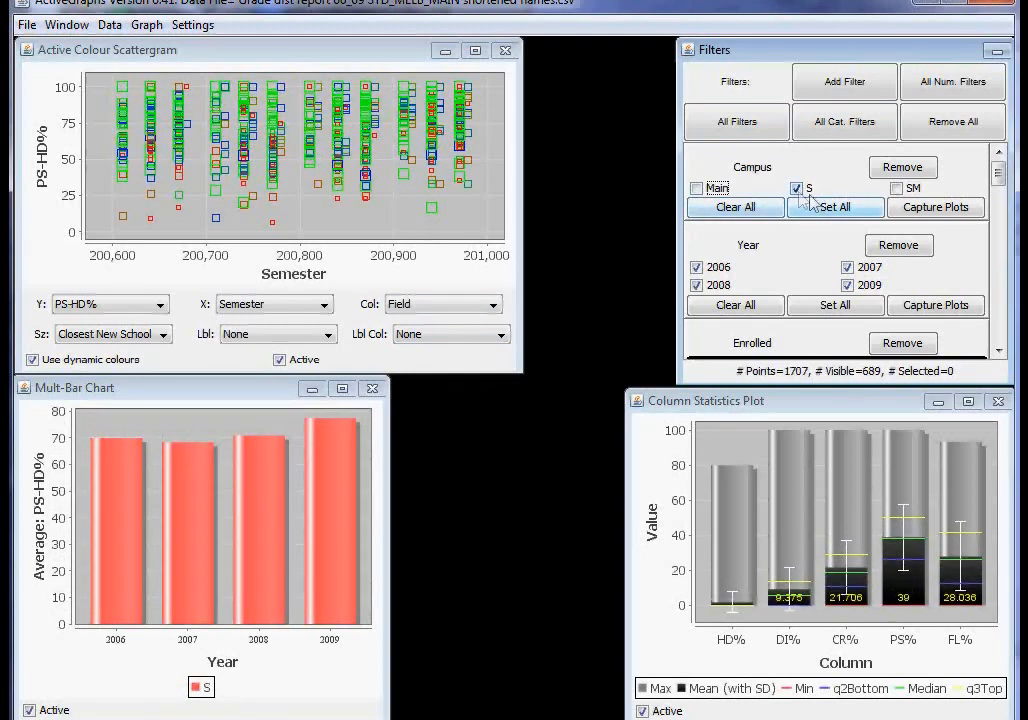
Restrict the year filter to 2008 only, and reset the year and campus filters to include everything.
left_click(698, 268)
left_click(848, 267)
left_click(848, 285)
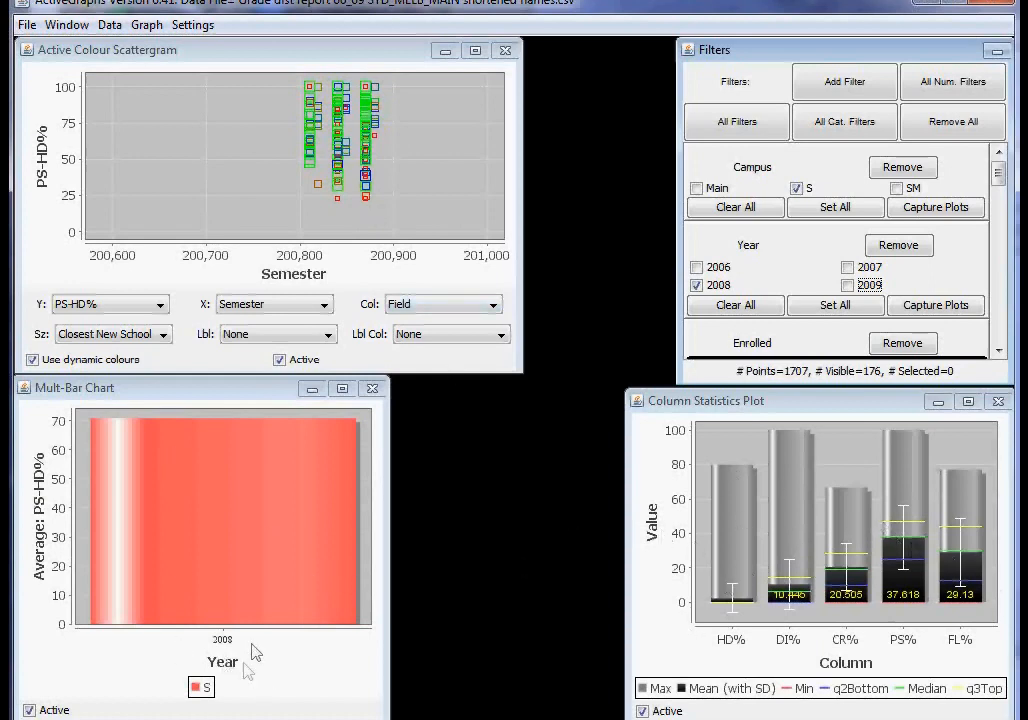
left_click(805, 303)
left_click(835, 210)
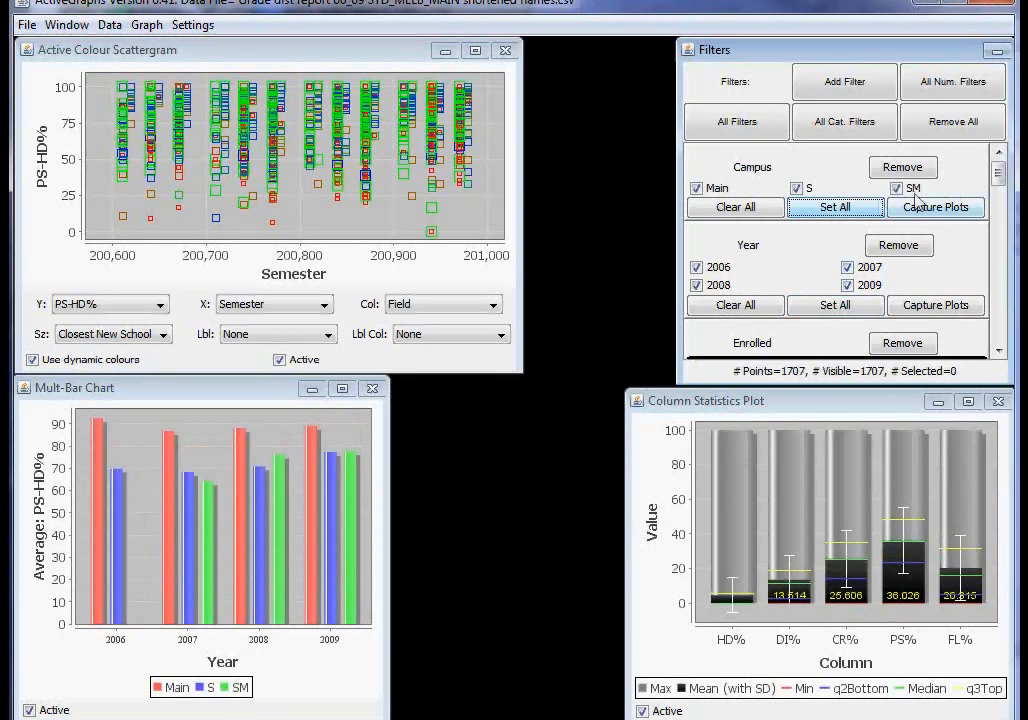
Lower the upper limit of the Enrolled range filter to about 85.
left_click_drag(1003, 185, 1001, 204)
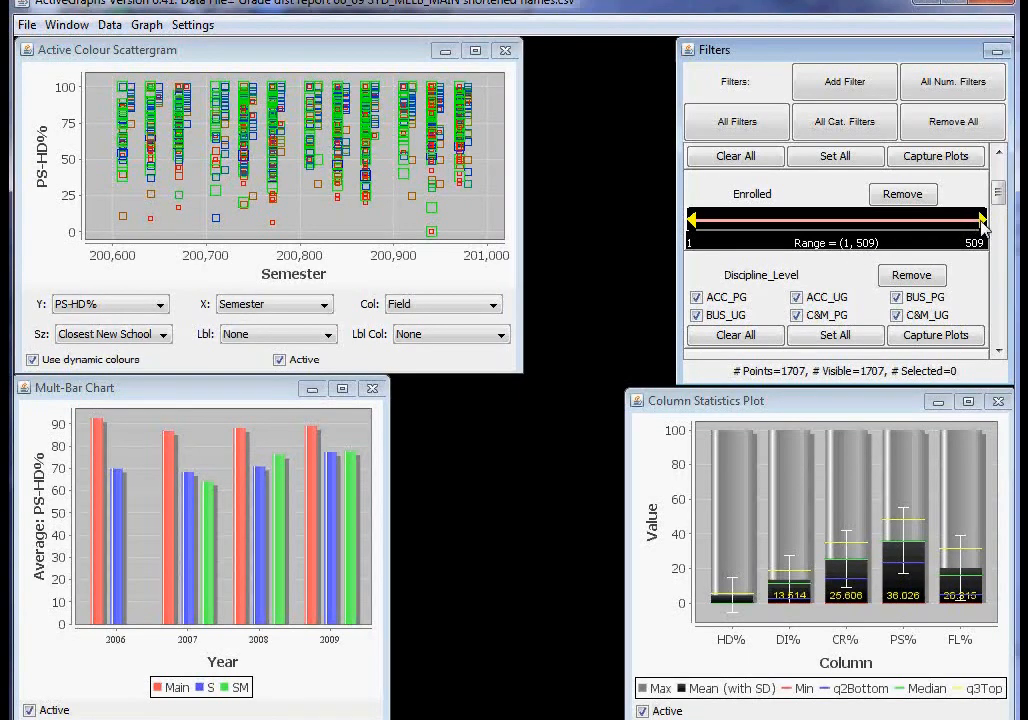
left_click_drag(984, 224, 748, 234)
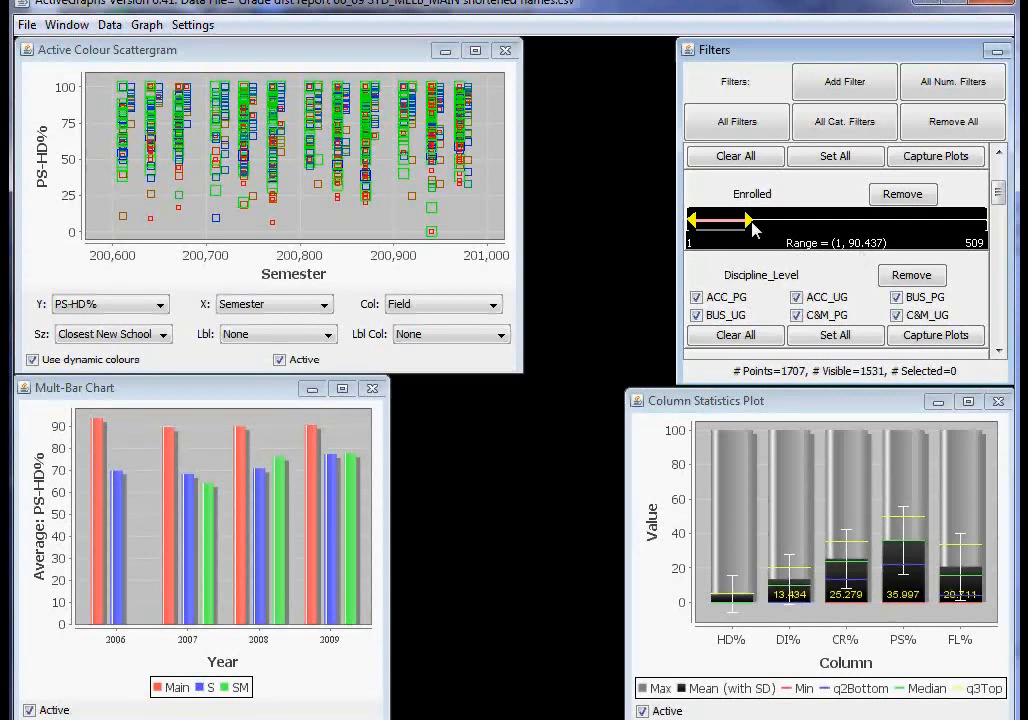
mouse_move(754, 230)
left_mouse_down()
mouse_move(695, 228)
mouse_move(744, 217)
left_mouse_up()
Set the Enrolled filter's maximum to exactly 50.
left_click(800, 195)
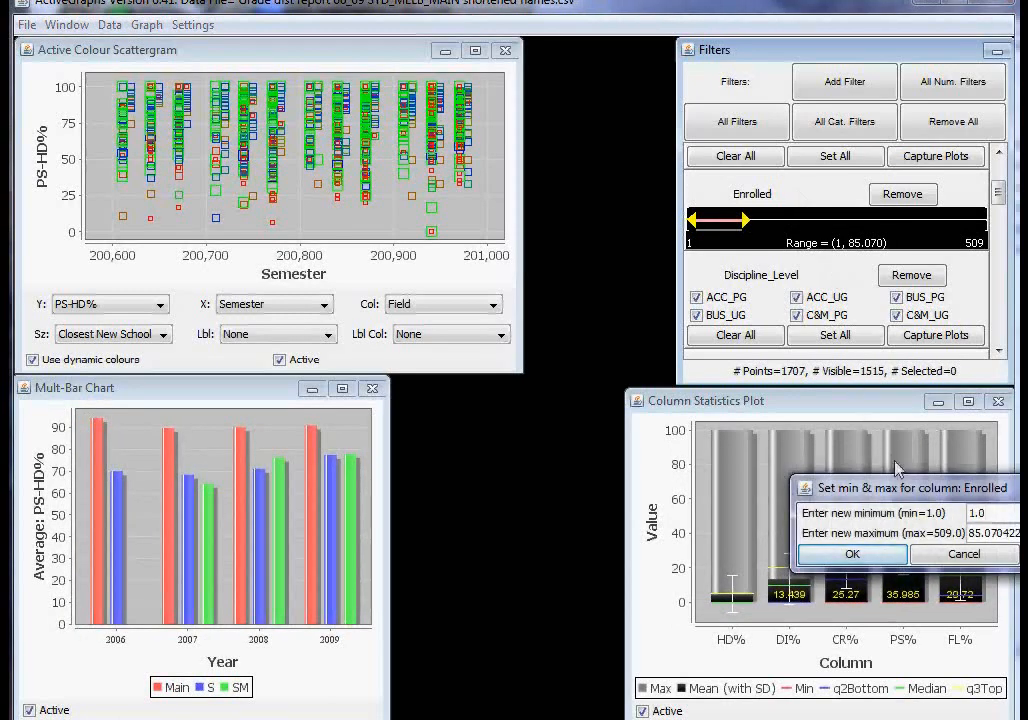
left_click_drag(901, 488, 521, 250)
left_click_drag(696, 296, 583, 294)
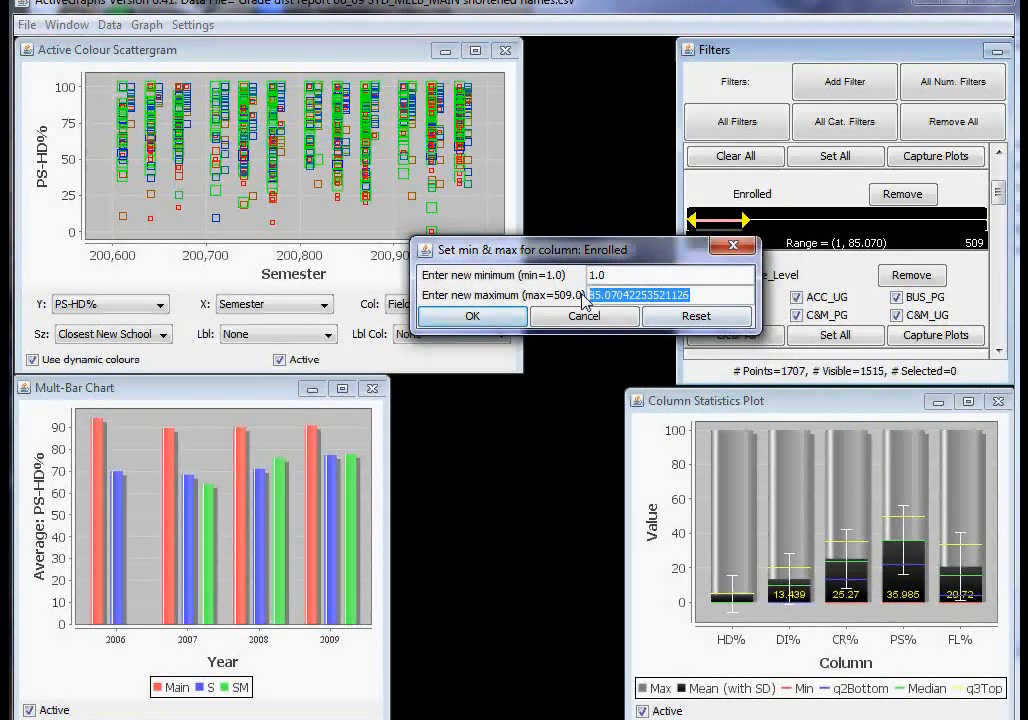
type("50")
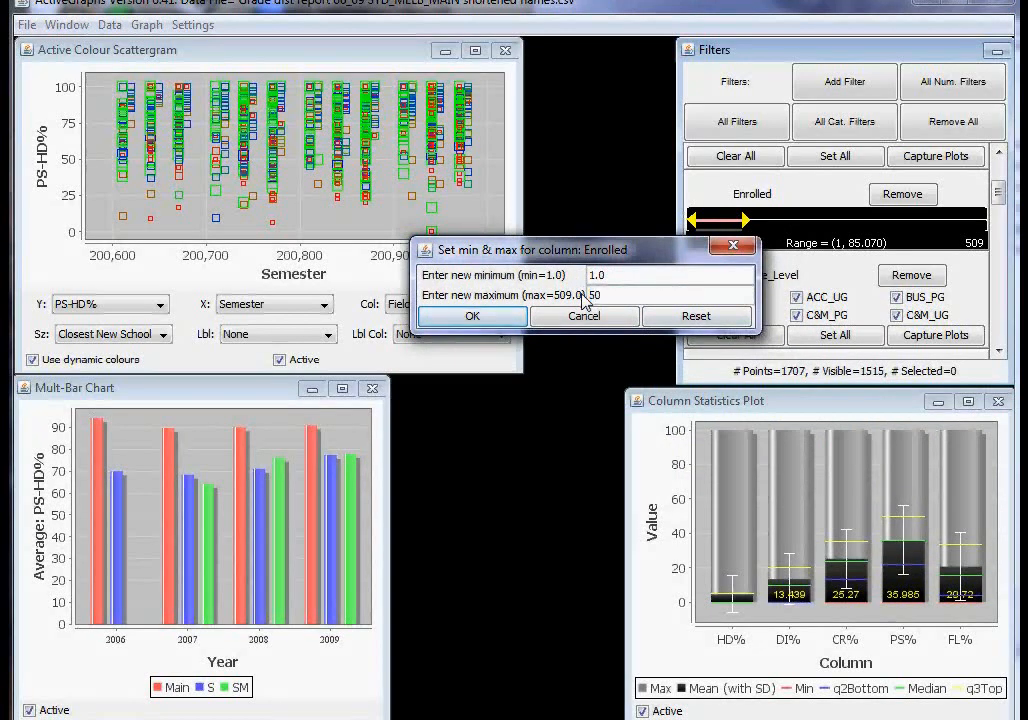
left_click(515, 316)
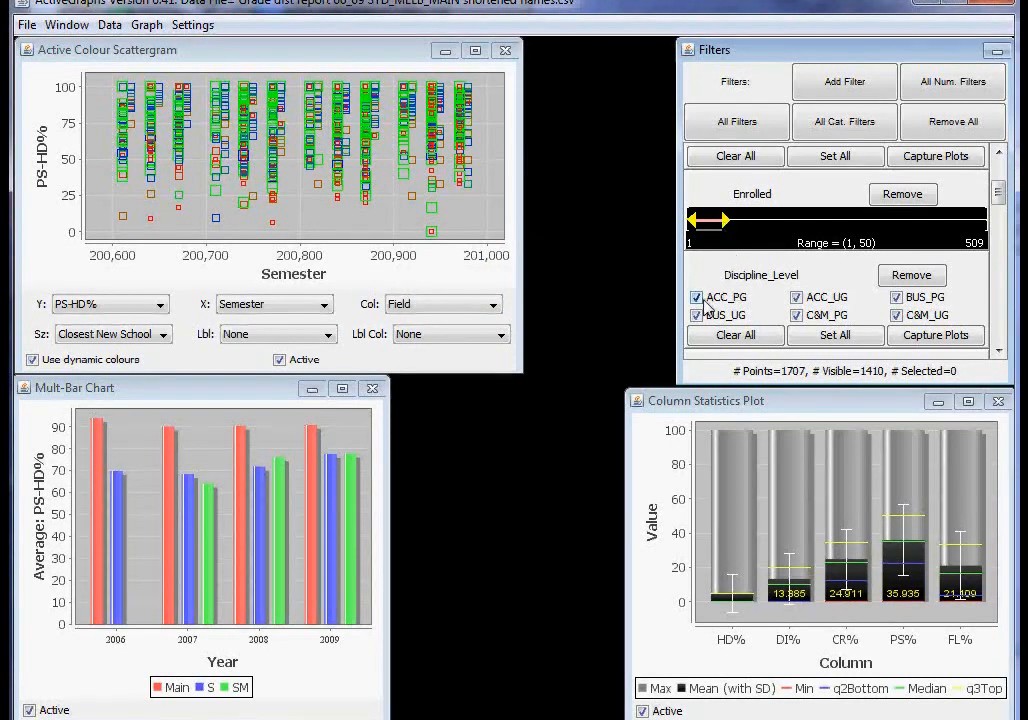
Restrict the Field filter to LAW only.
left_click_drag(1004, 200, 997, 222)
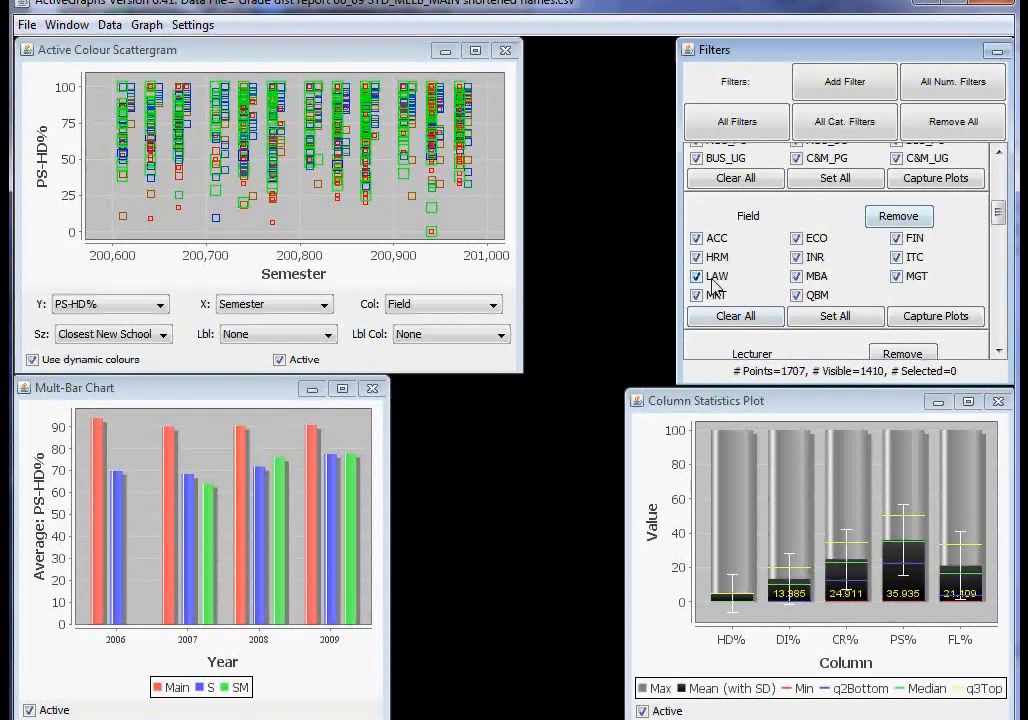
left_click(760, 316)
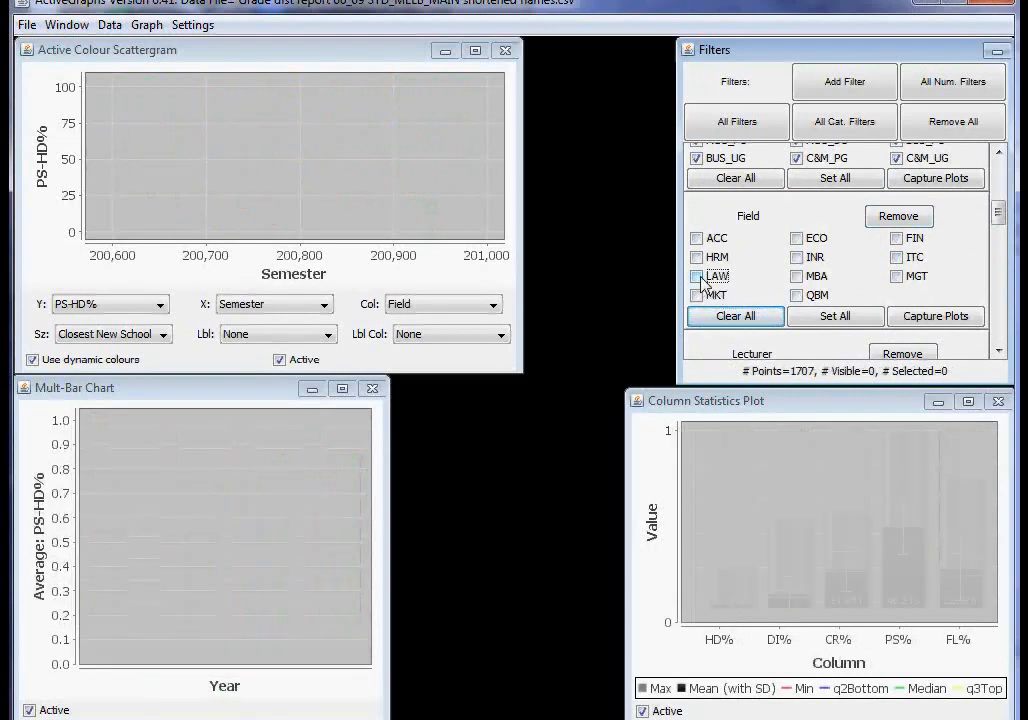
left_click(698, 276)
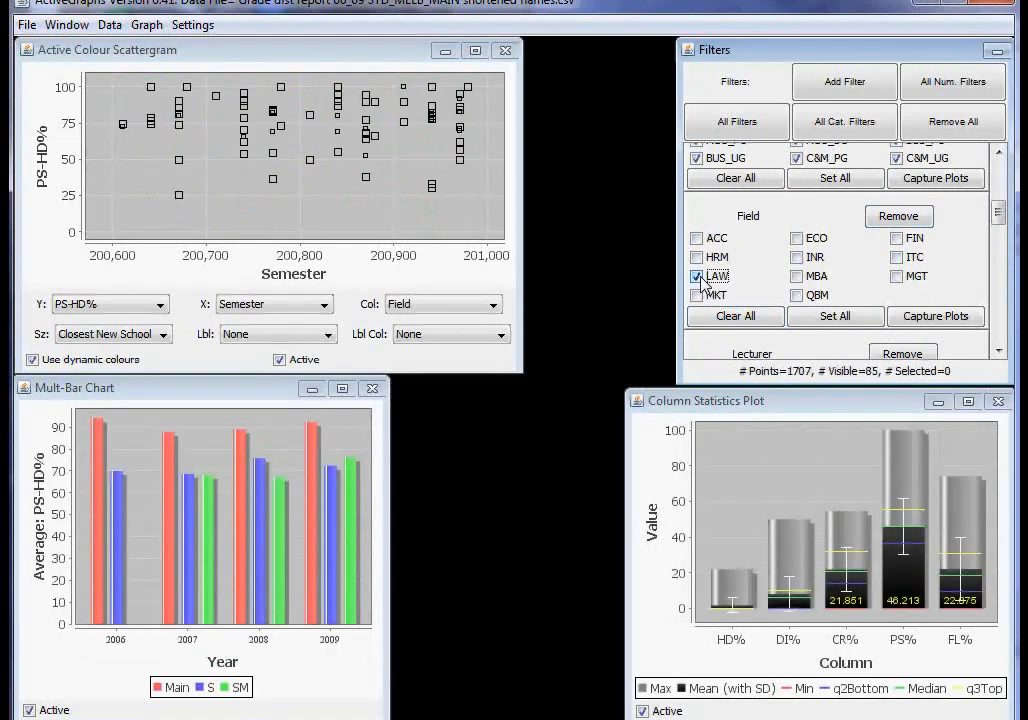
Label the scattergram points by Subject and colour them by Year.
left_click(328, 336)
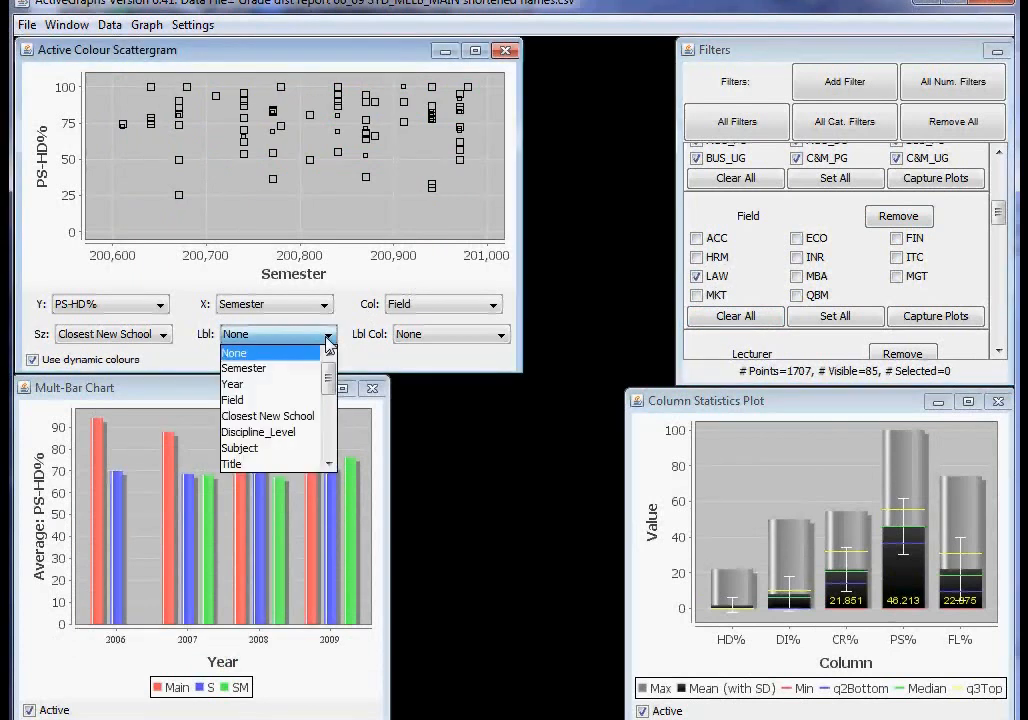
left_click(270, 449)
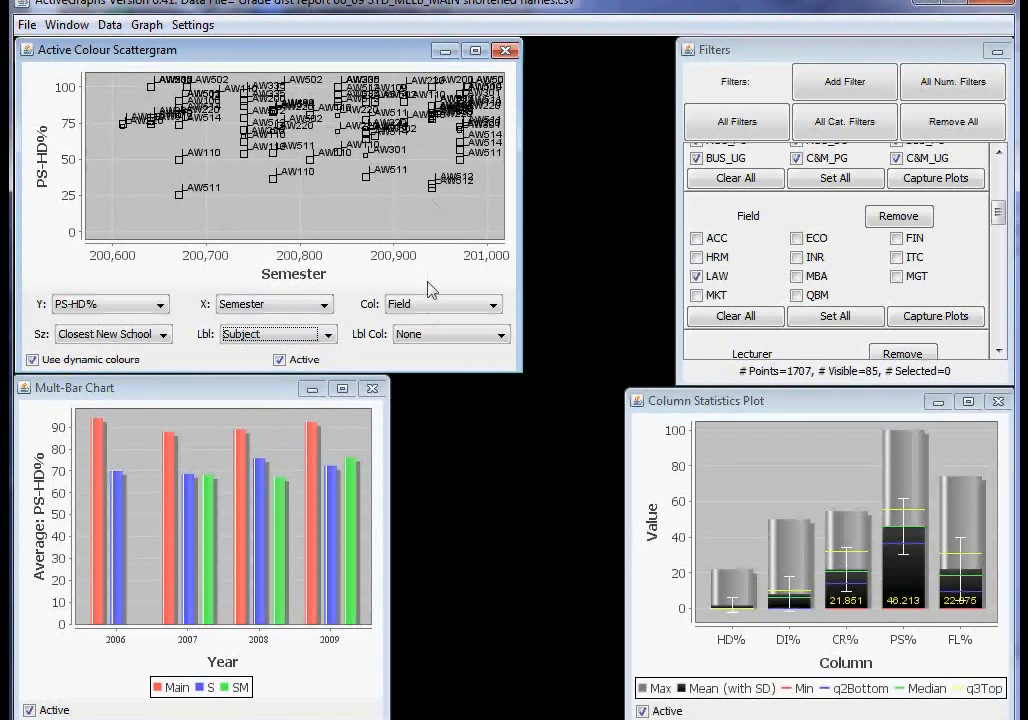
left_click(502, 312)
left_click_drag(494, 343, 505, 366)
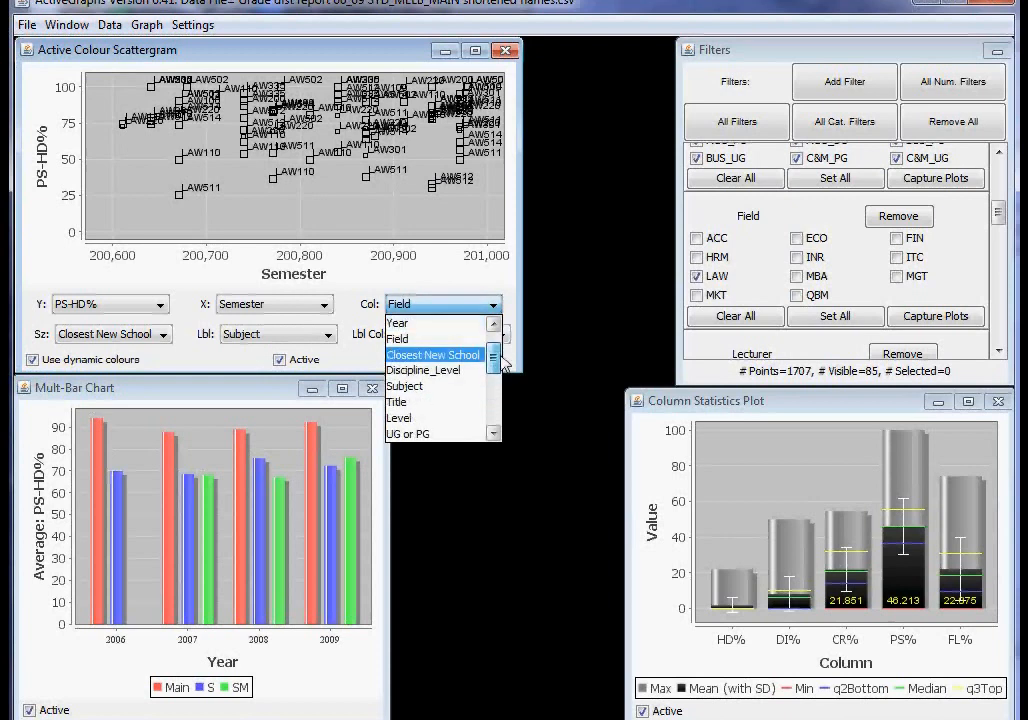
left_click(448, 325)
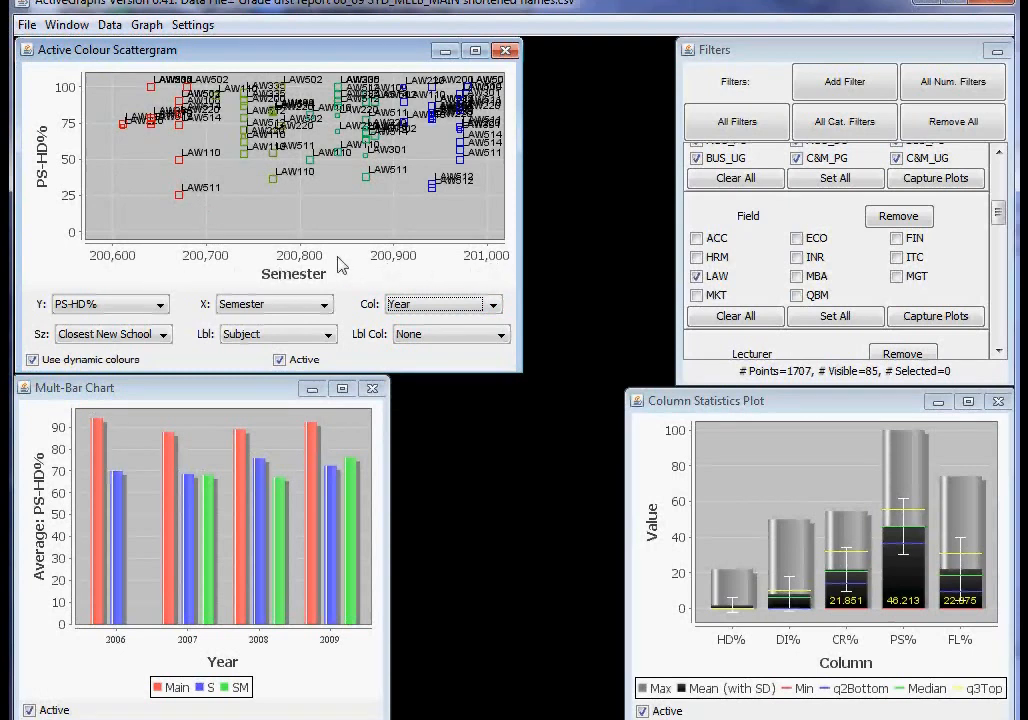
Plot Enrolled on the scattergram's X axis and zoom in on the cluster of data points.
left_click(324, 306)
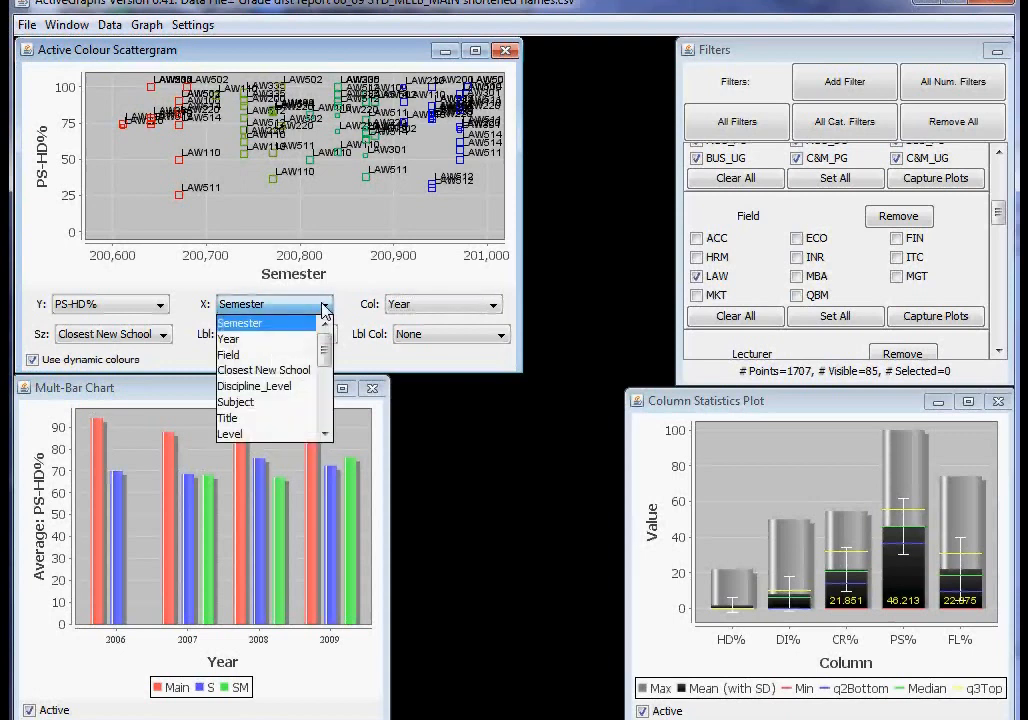
scroll(326, 375, "down", 1)
scroll(326, 375, "down", 2)
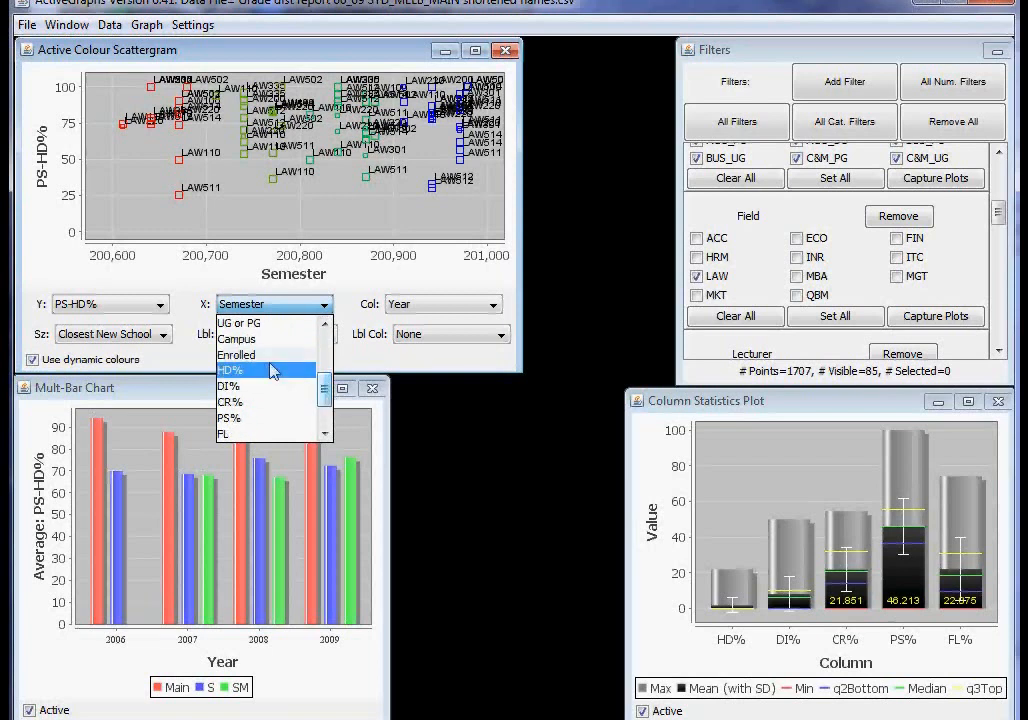
left_click(266, 366)
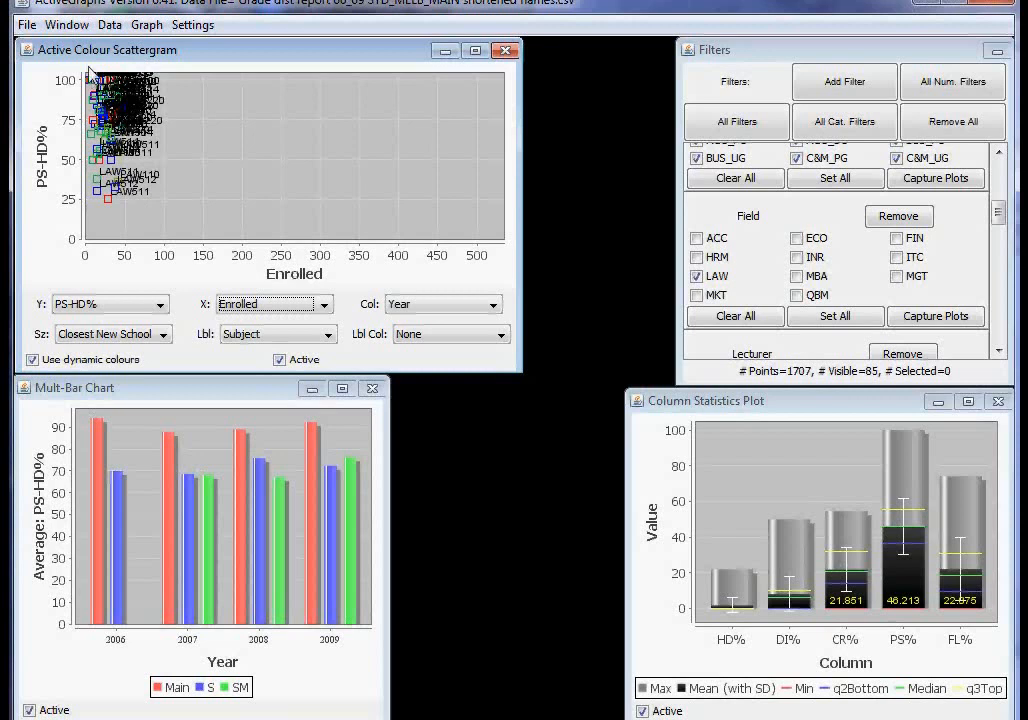
left_click_drag(90, 73, 184, 216)
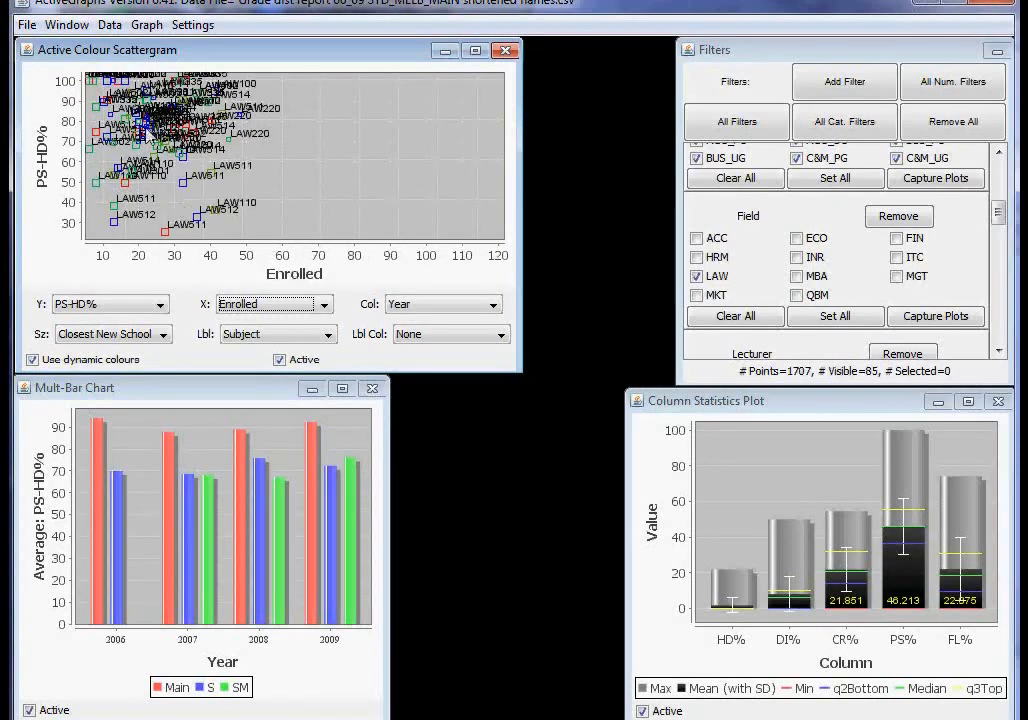
Set the scattergram's point labels to None and zoom the plot in on the data points.
left_click(284, 336)
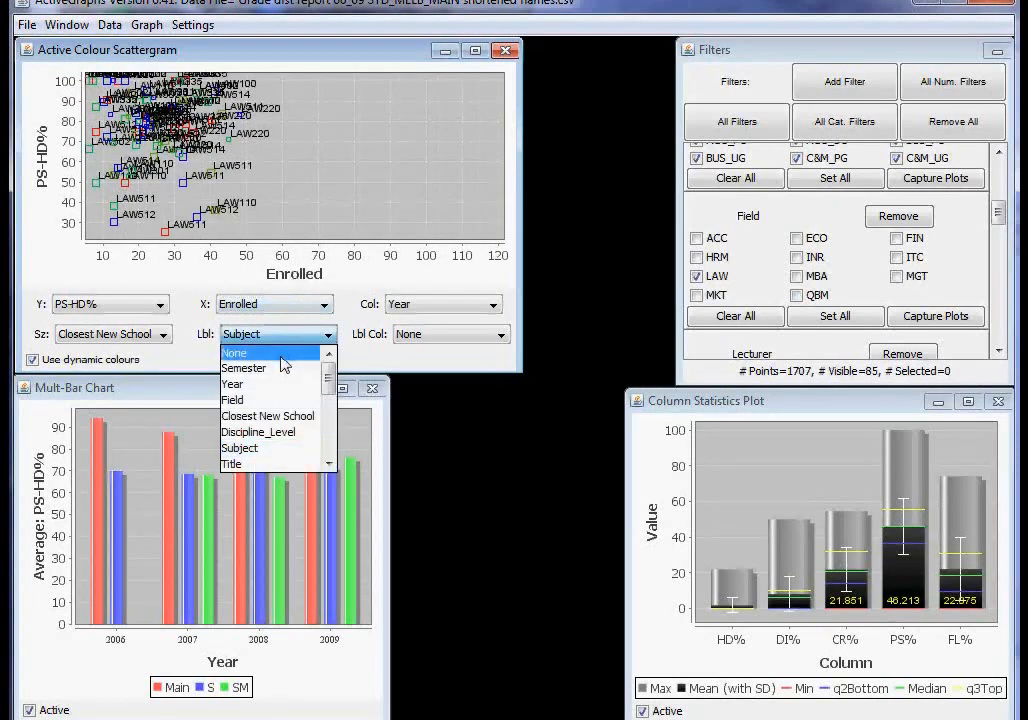
left_click(282, 353)
left_click_drag(92, 80, 152, 229)
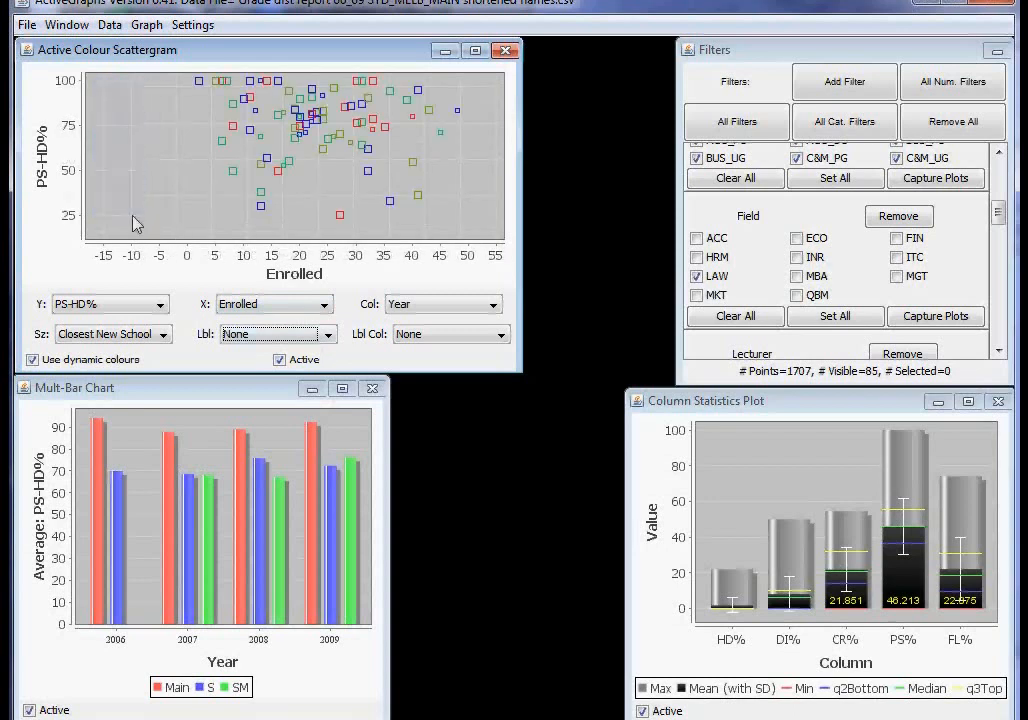
left_click_drag(183, 86, 398, 211)
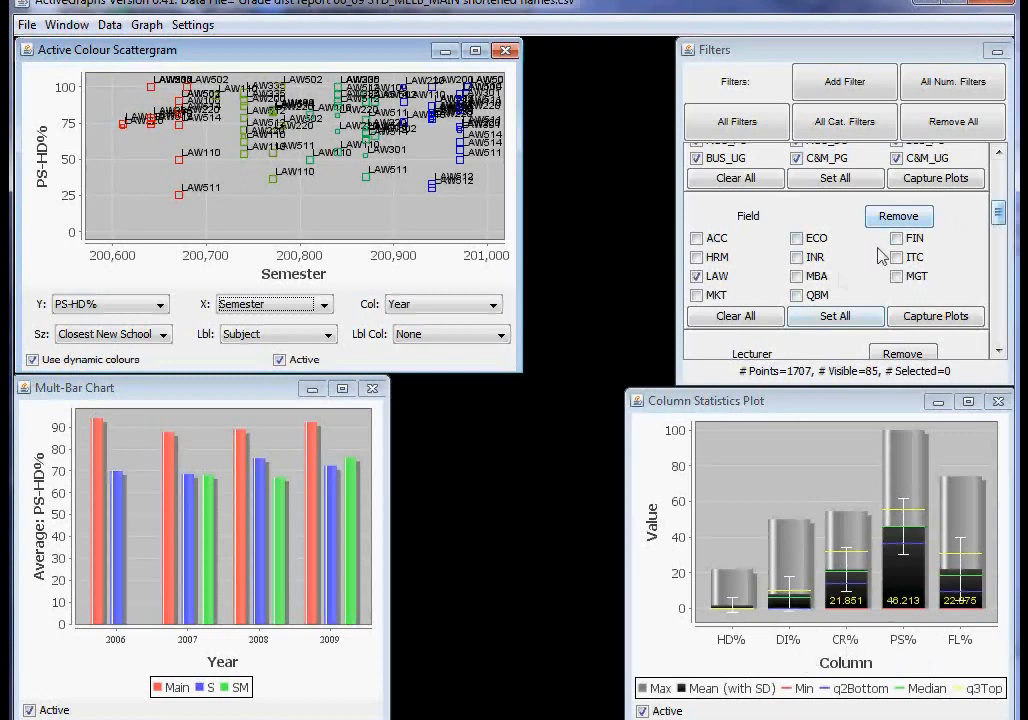
Include all fields again in the Field filter, and deselect every lecturer in the Lecturer filter.
left_click(836, 316)
left_click_drag(996, 216, 1006, 251)
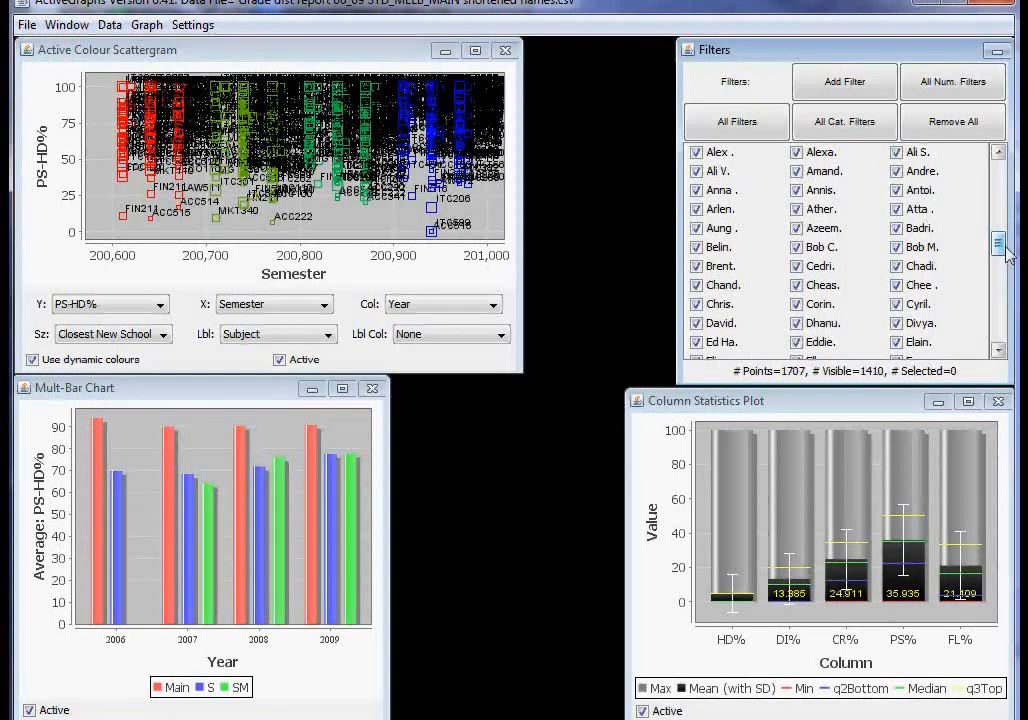
left_click_drag(999, 248, 1007, 342)
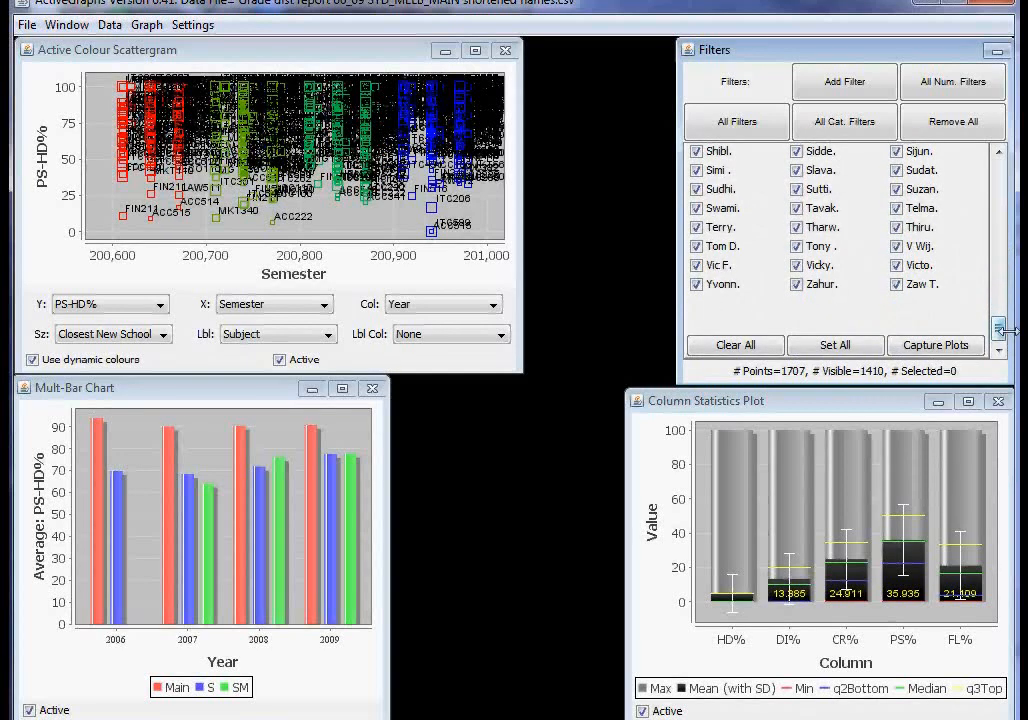
left_click(735, 345)
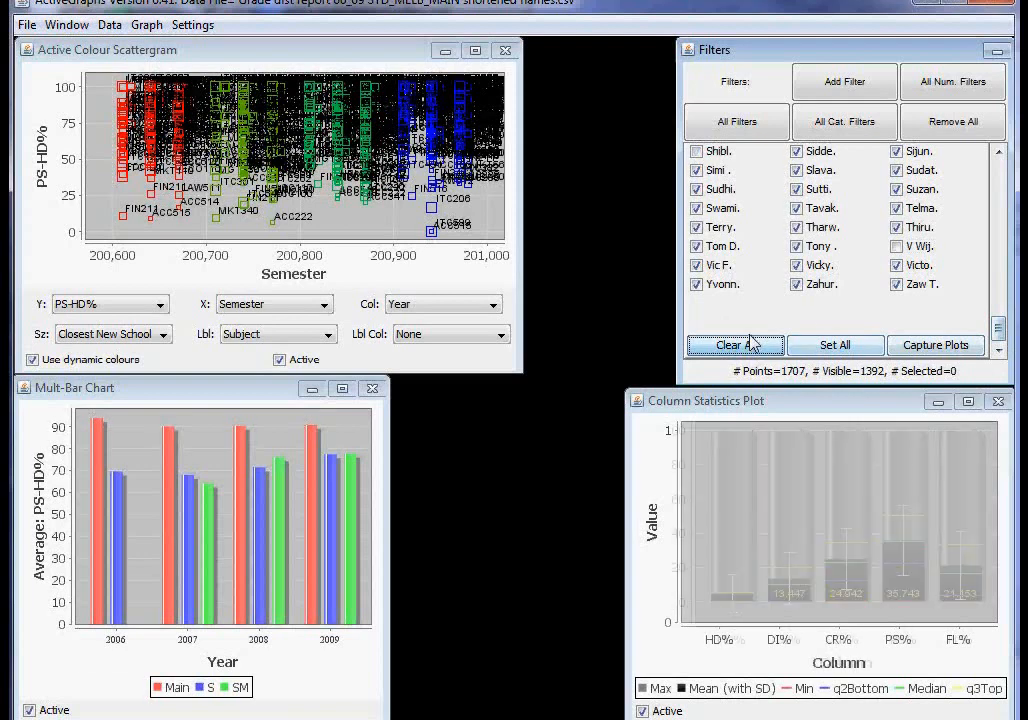
Include only the last lecturer in the third-to-last row of the Lecturer filter, and limit the Year filter to 2009.
left_click(896, 246)
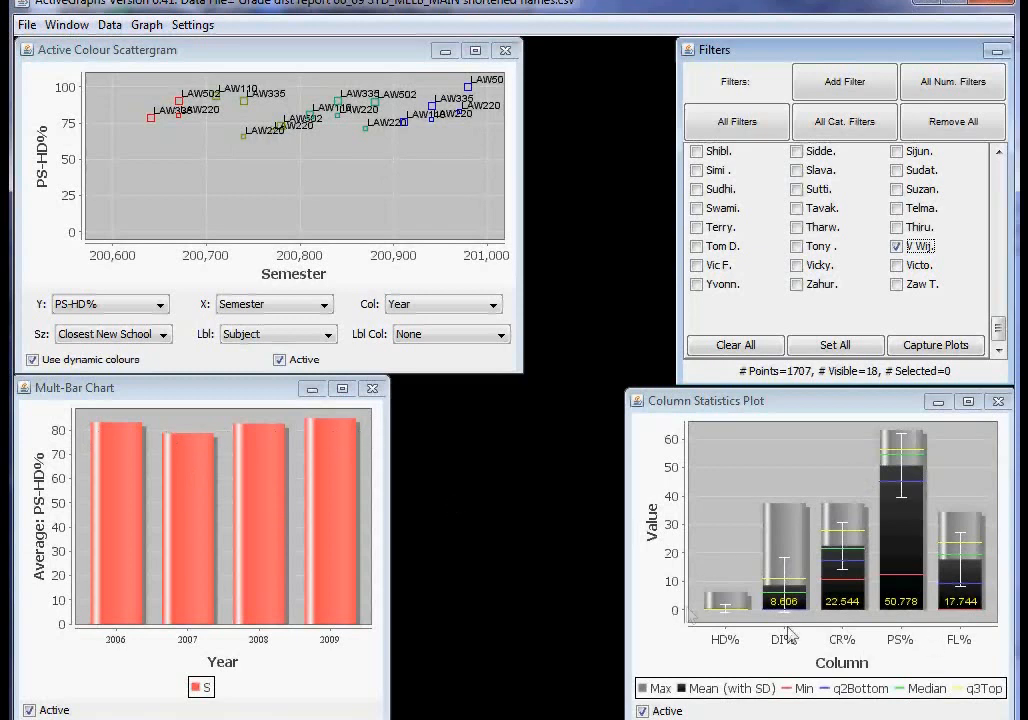
left_click_drag(1000, 327, 1000, 170)
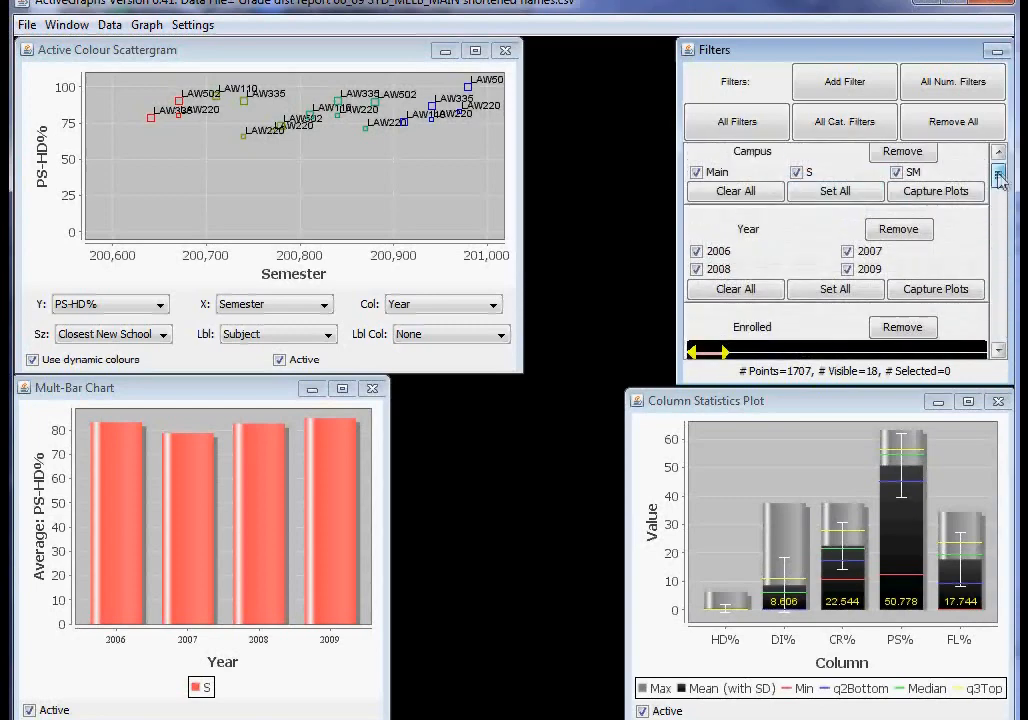
left_click(697, 252)
left_click(697, 270)
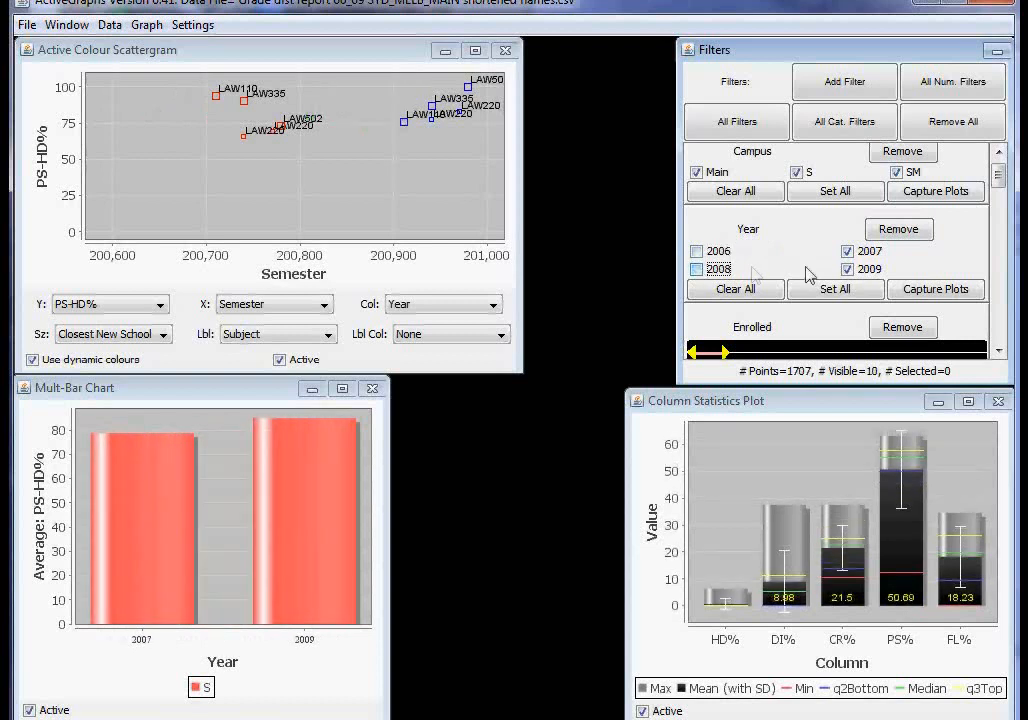
left_click(847, 251)
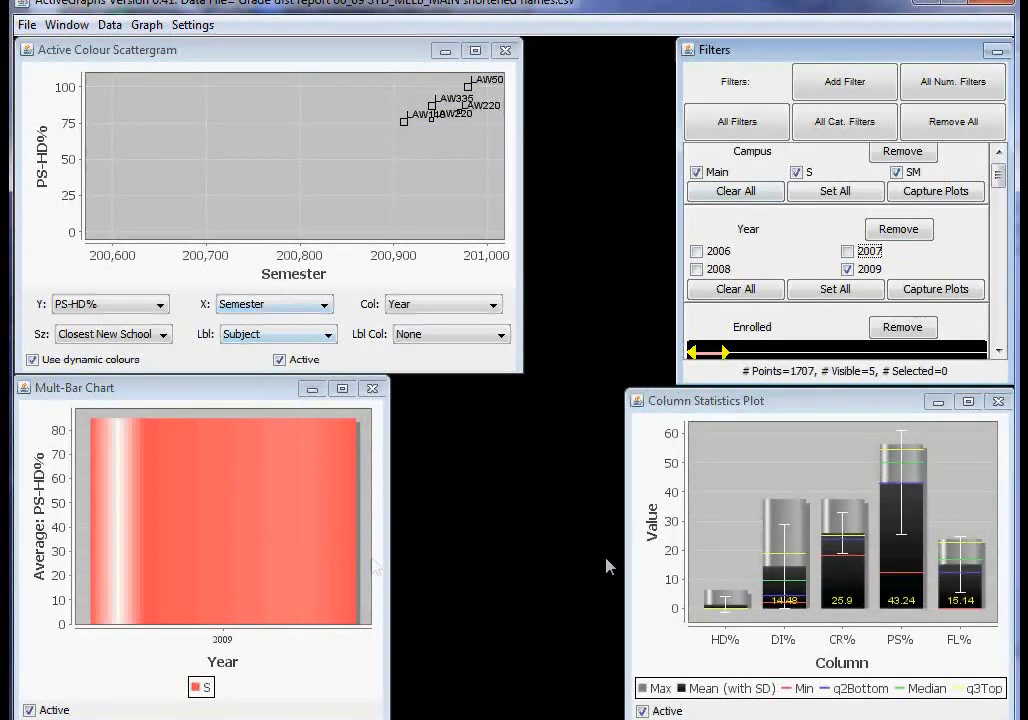
Include 2006, 2007 and 2008 again in the Year filter.
left_click(697, 270)
left_click(697, 252)
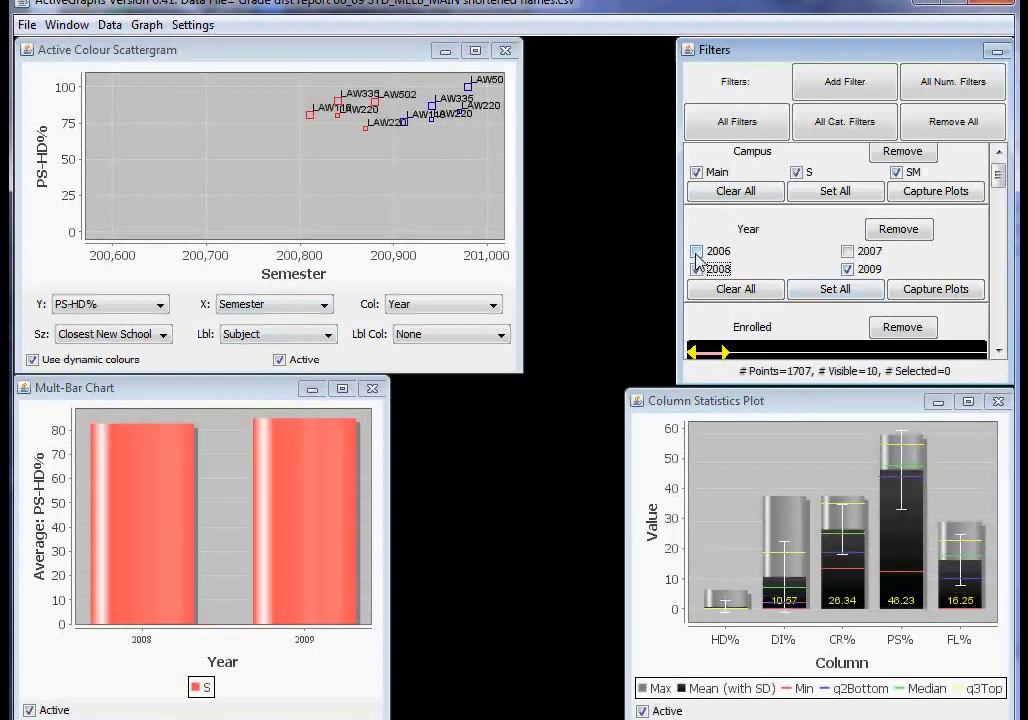
left_click(848, 251)
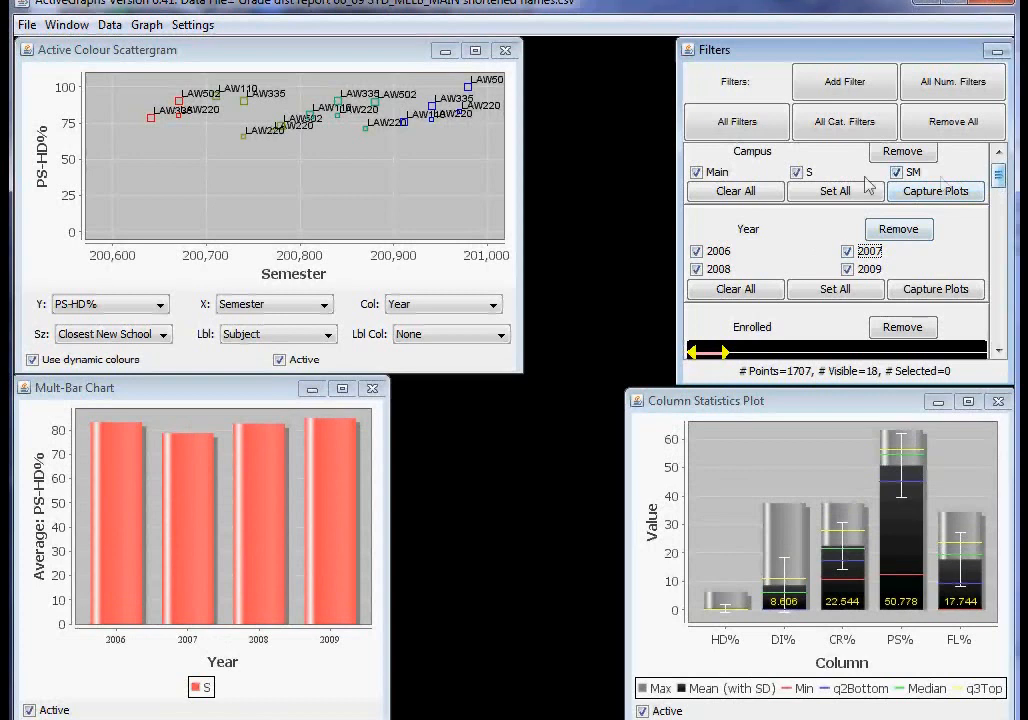
Limit the Campus filter to S and the Year filter to 2009.
left_click(699, 174)
left_click(898, 173)
left_click(848, 251)
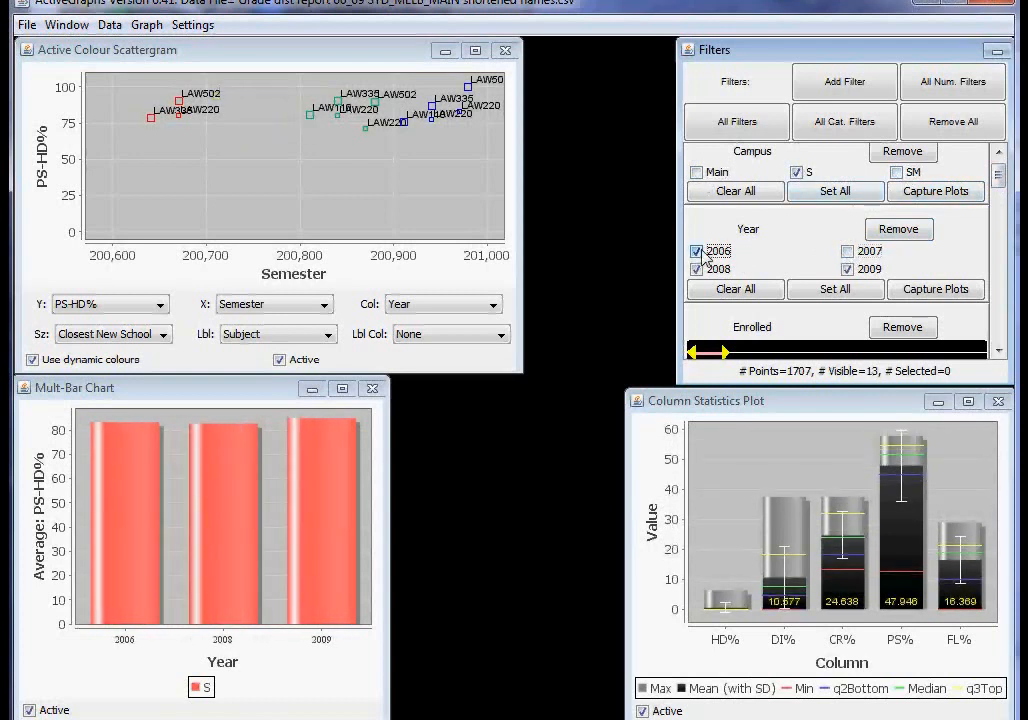
left_click(697, 251)
left_click(697, 269)
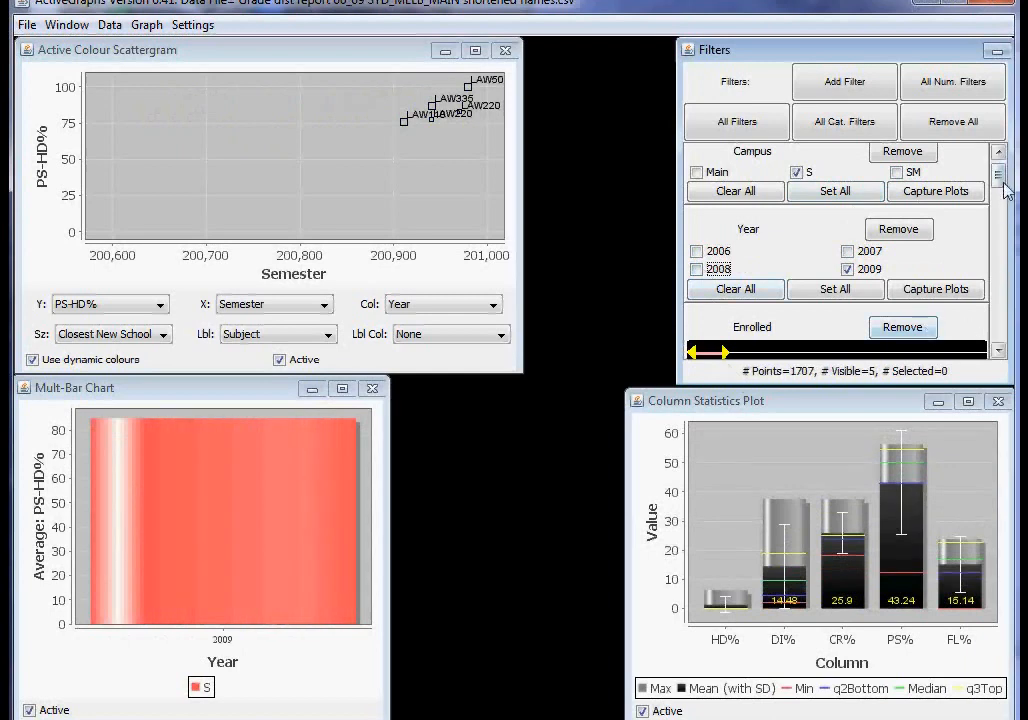
Raise the upper limit of the Enrolled filter range to about 142.
scroll(780, 250, "down", 3)
left_click_drag(724, 229, 778, 229)
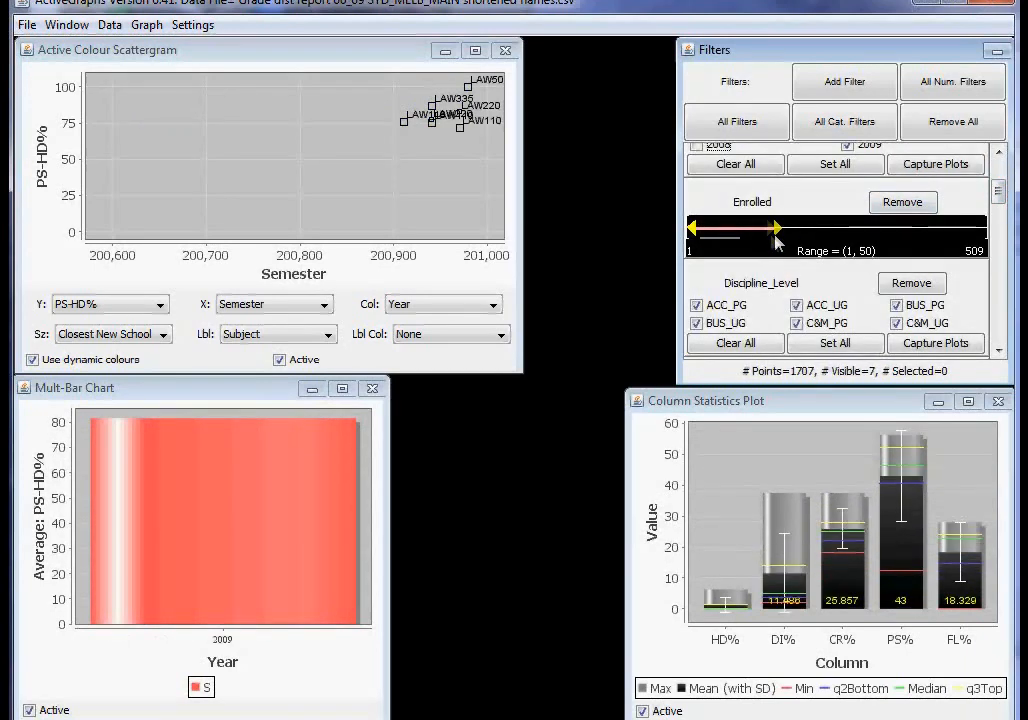
Limit the Field filter to MKT and include every lecturer in the Lecturer filter.
left_click_drag(998, 200, 998, 217)
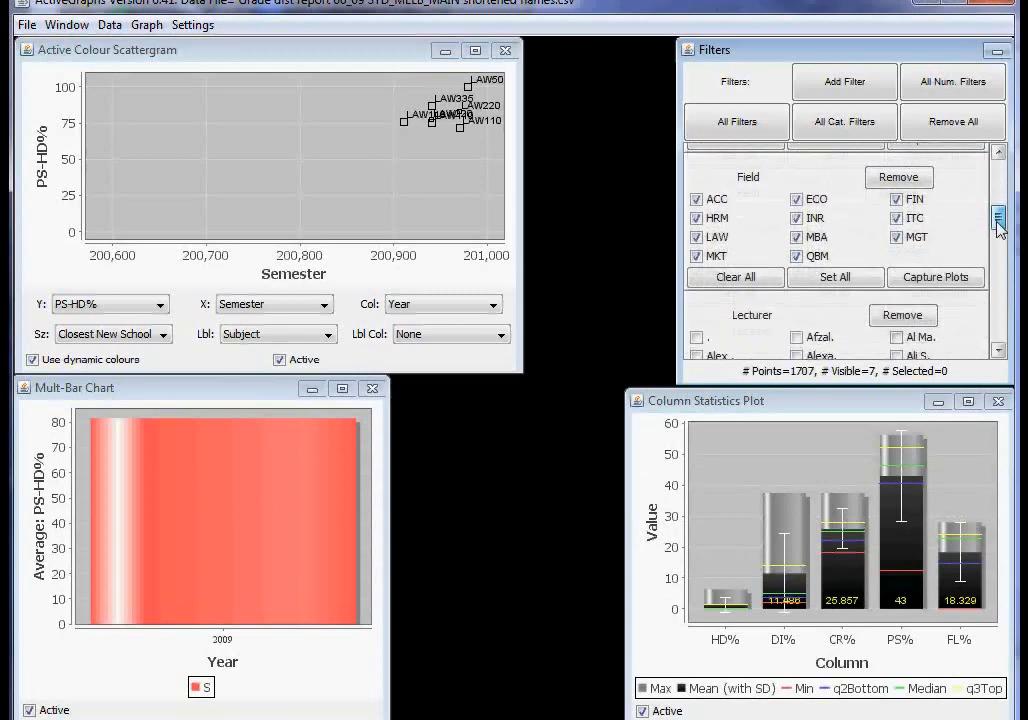
left_click(736, 277)
left_click(704, 257)
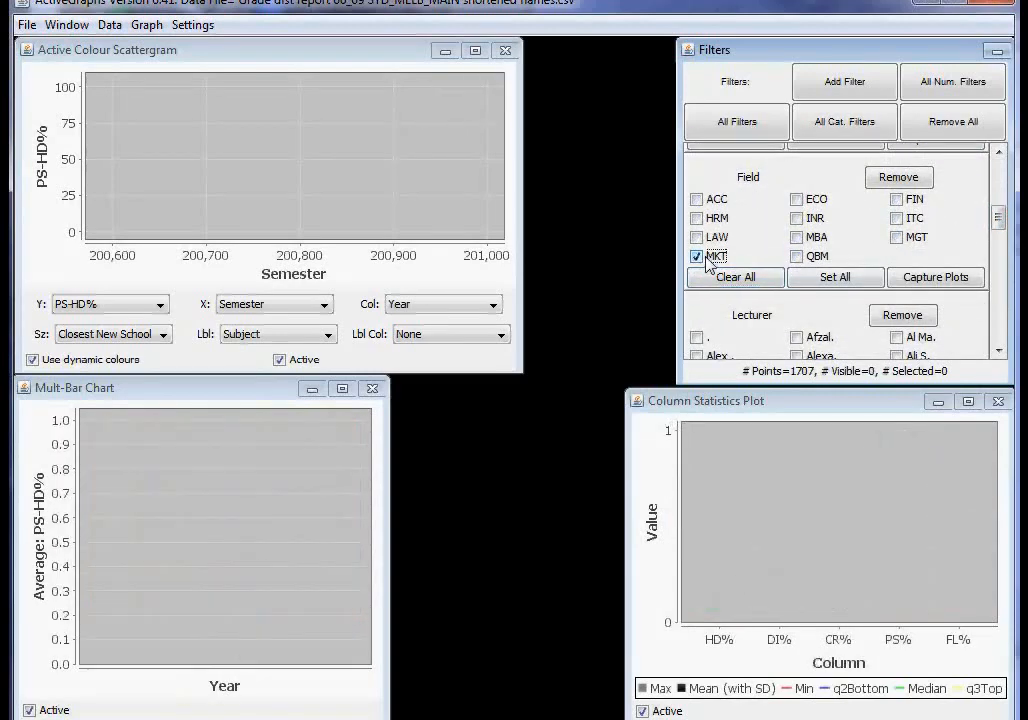
left_click_drag(993, 218, 1008, 345)
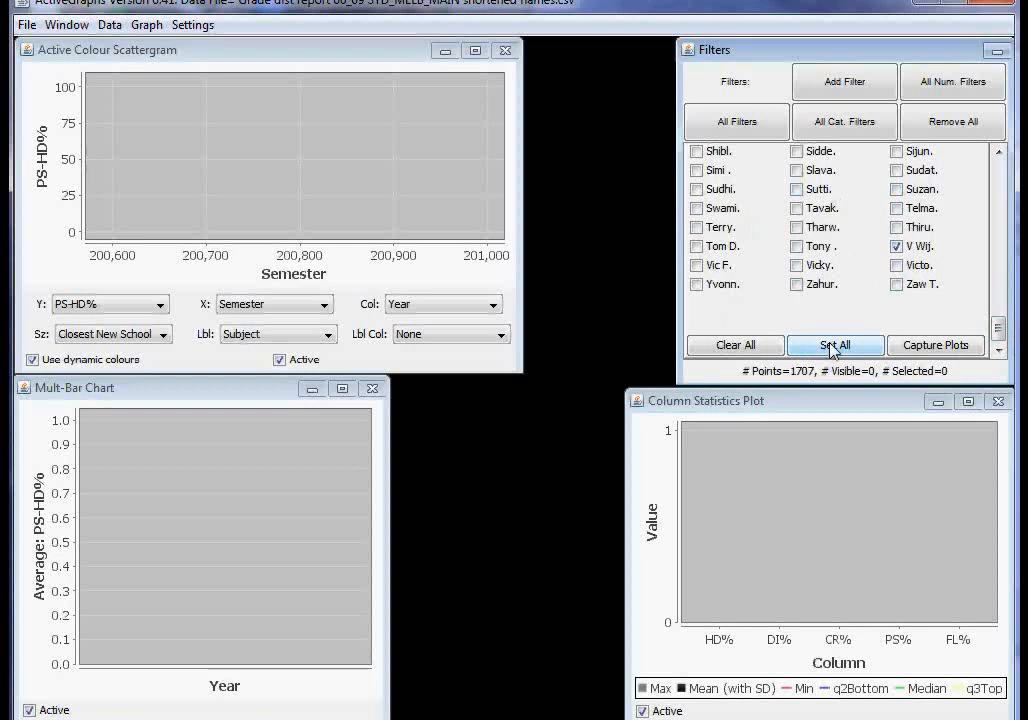
left_click(862, 346)
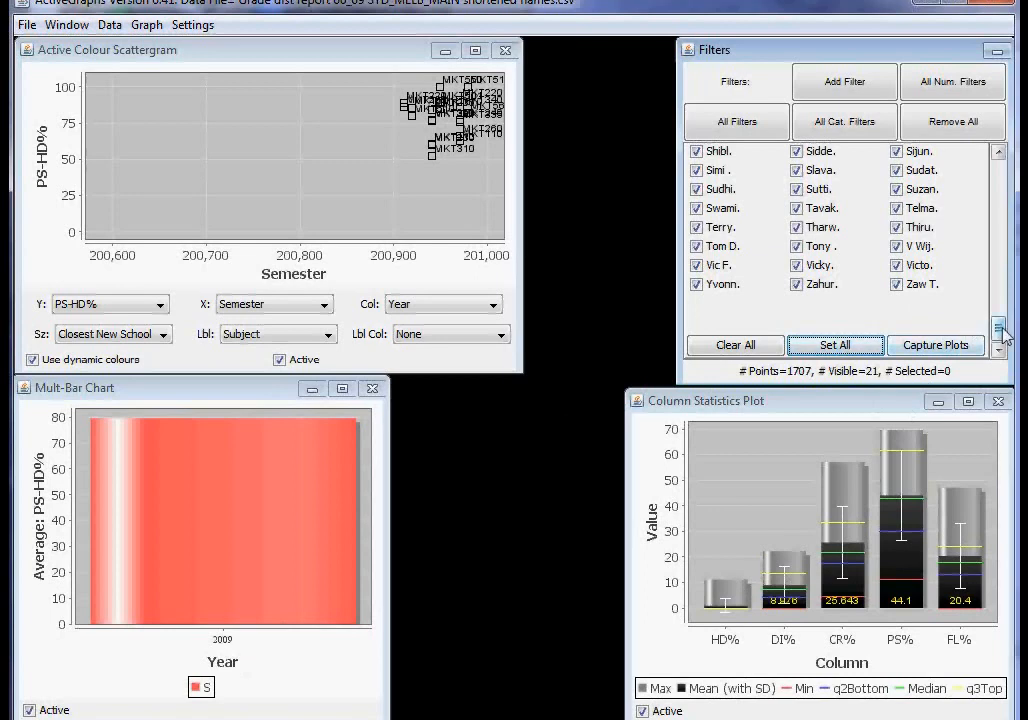
Include all years in the Year filter and lower the Enrolled filter's upper limit to about 67.
left_click_drag(1000, 333, 998, 168)
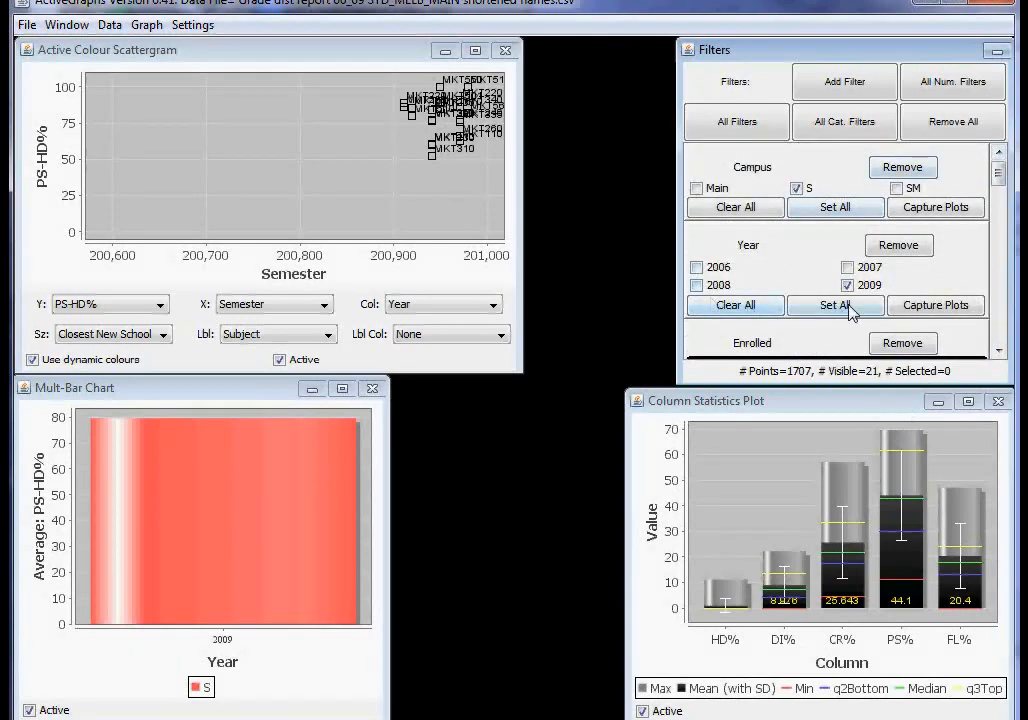
left_click(849, 306)
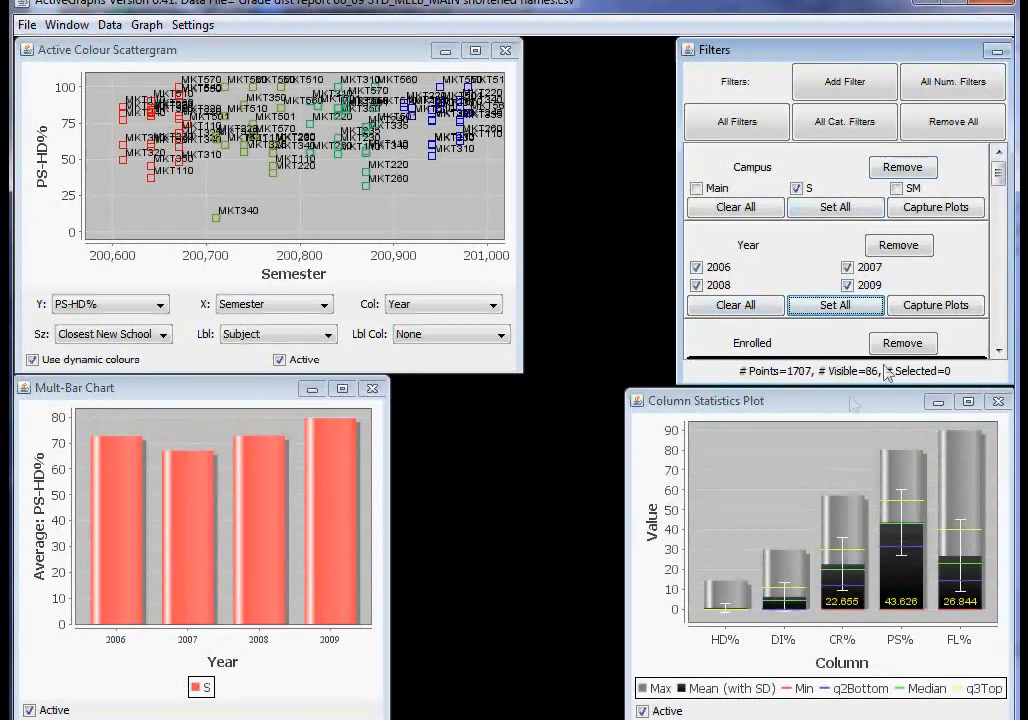
scroll(702, 222, "down", 5)
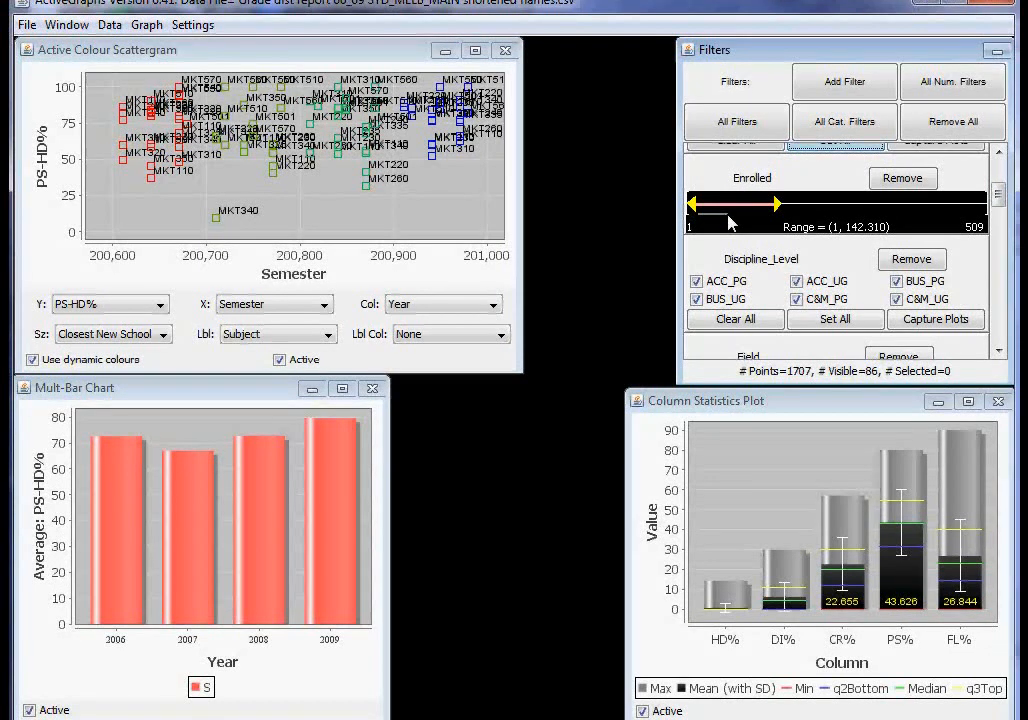
scroll(998, 205, "down", 3)
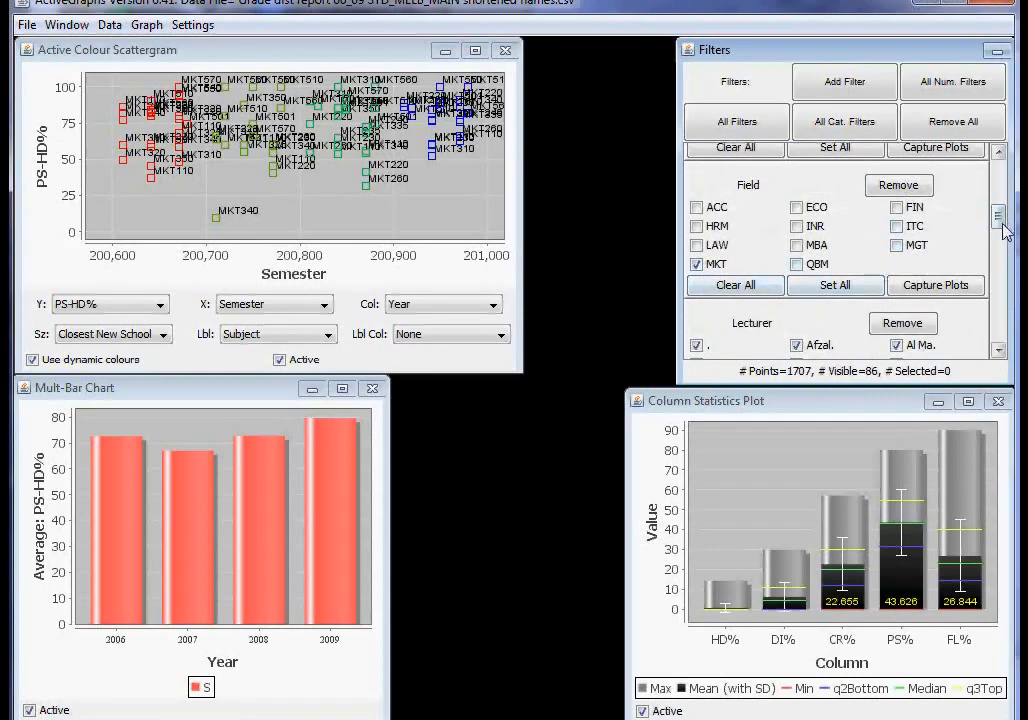
scroll(1000, 205, "up", 5)
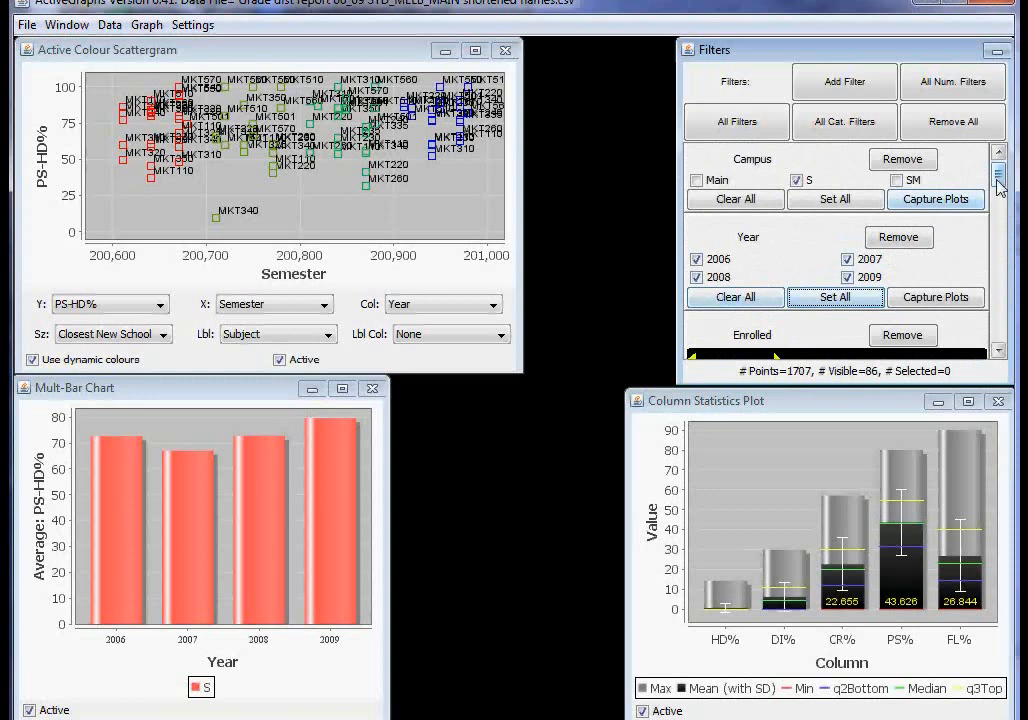
scroll(760, 245, "down", 3)
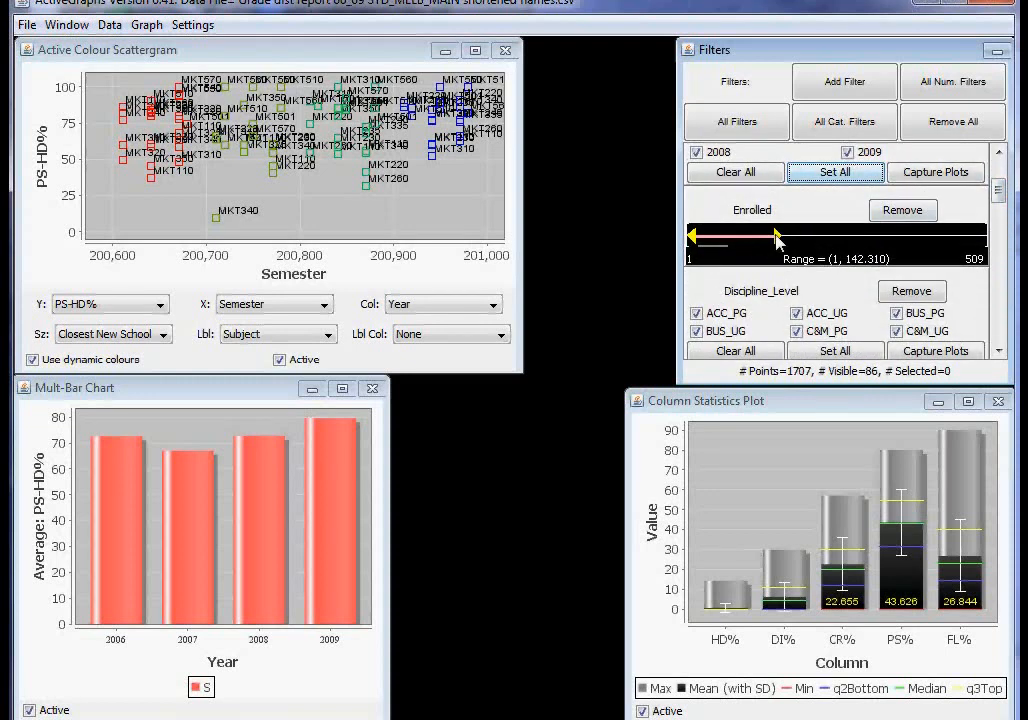
left_click_drag(775, 235, 735, 248)
Remove the Campus, Year, Enrolled, Field and Lecturer filters, keeping only the Discipline_Level filter.
mouse_move(997, 189)
left_mouse_down()
mouse_move(997, 174)
mouse_move(998, 330)
mouse_move(1000, 178)
left_mouse_up()
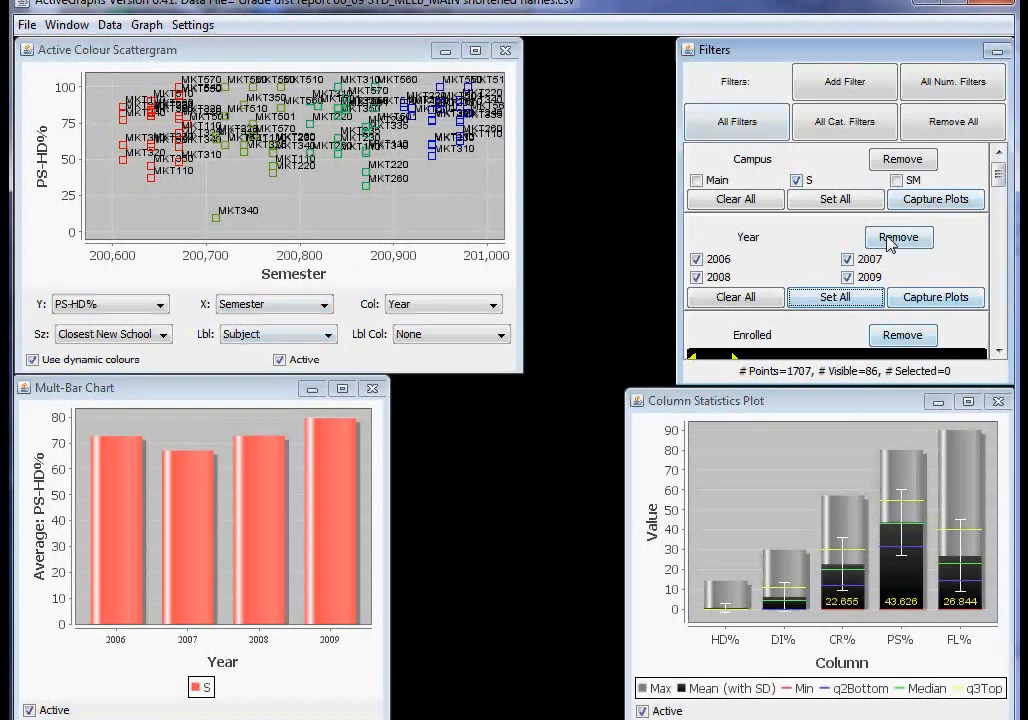
left_click_drag(998, 175, 995, 228)
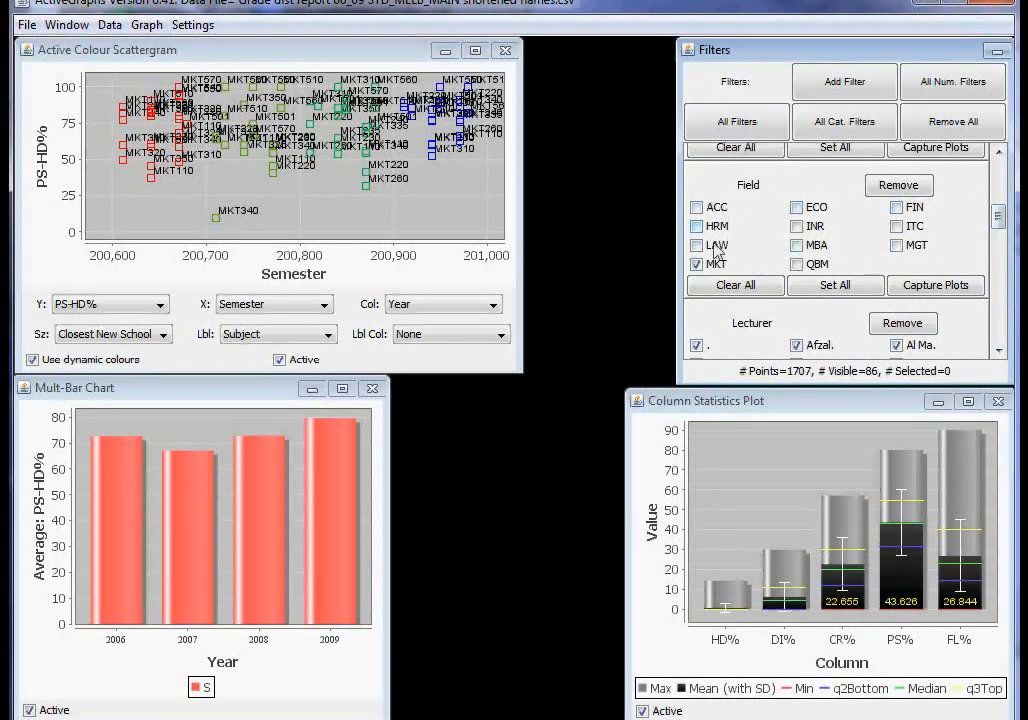
left_click_drag(998, 216, 1000, 176)
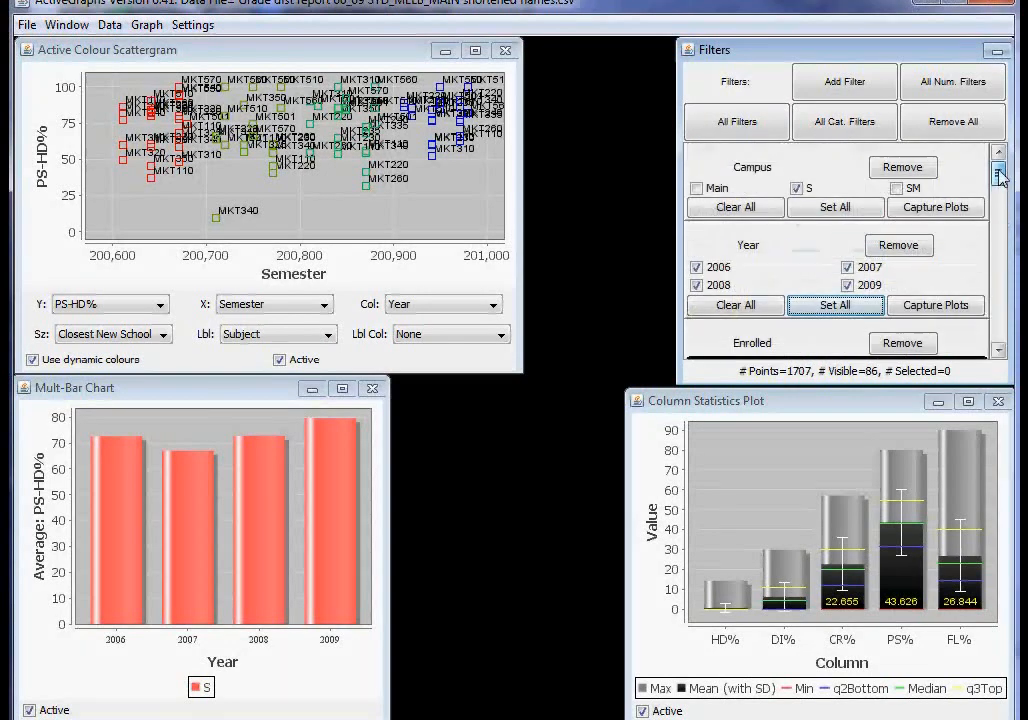
left_click(918, 172)
left_click(912, 170)
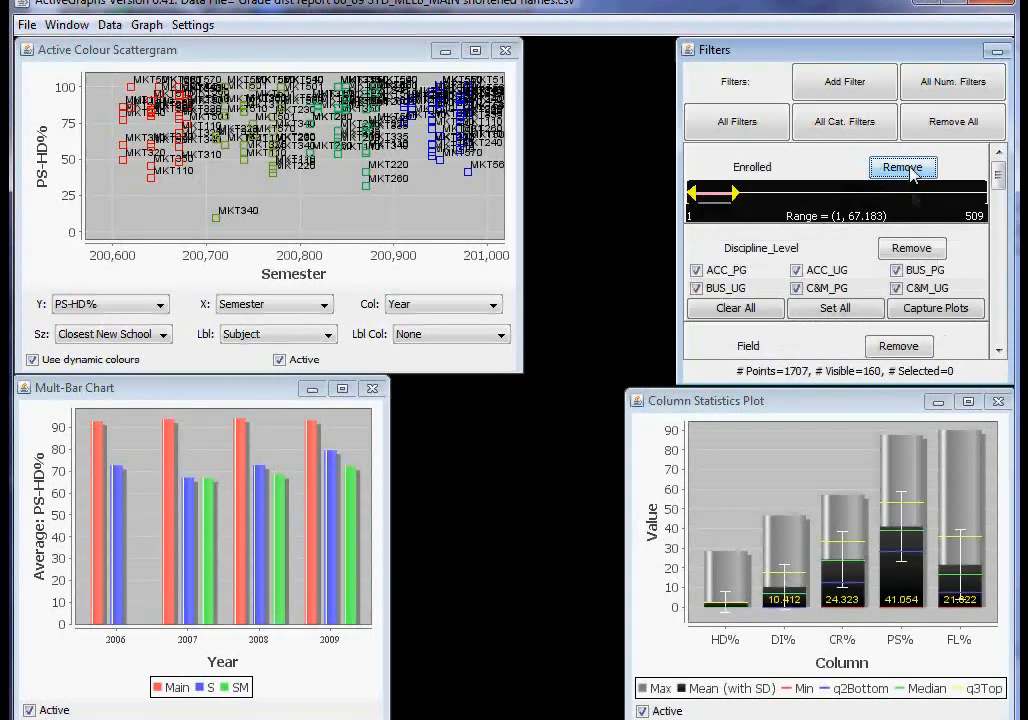
left_click(898, 170)
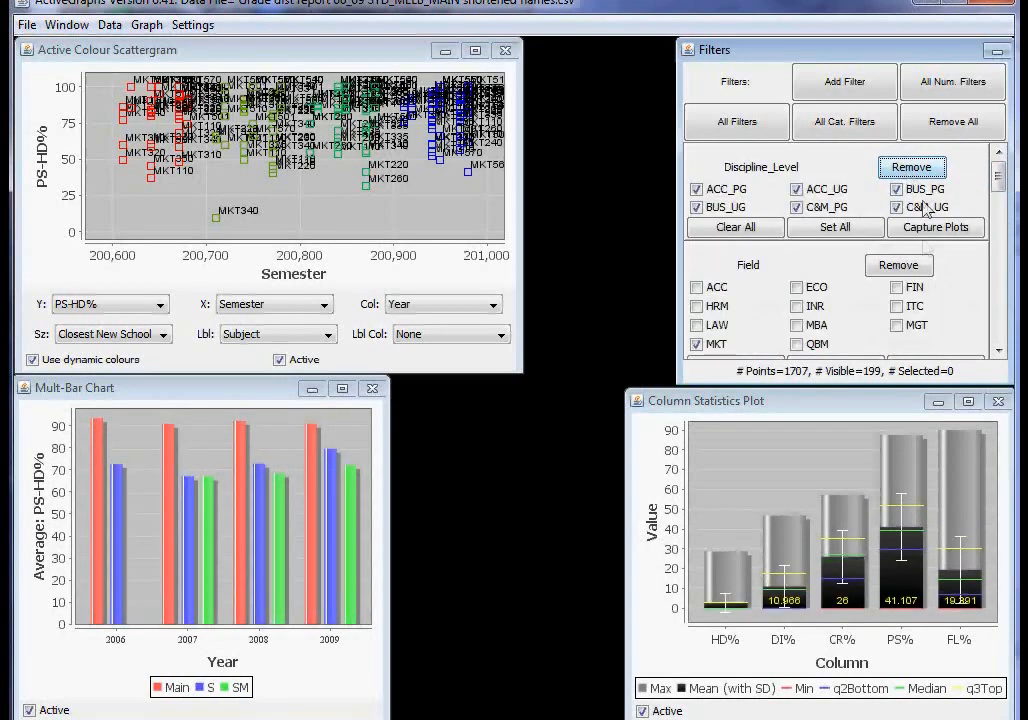
left_click(898, 265)
left_click(900, 265)
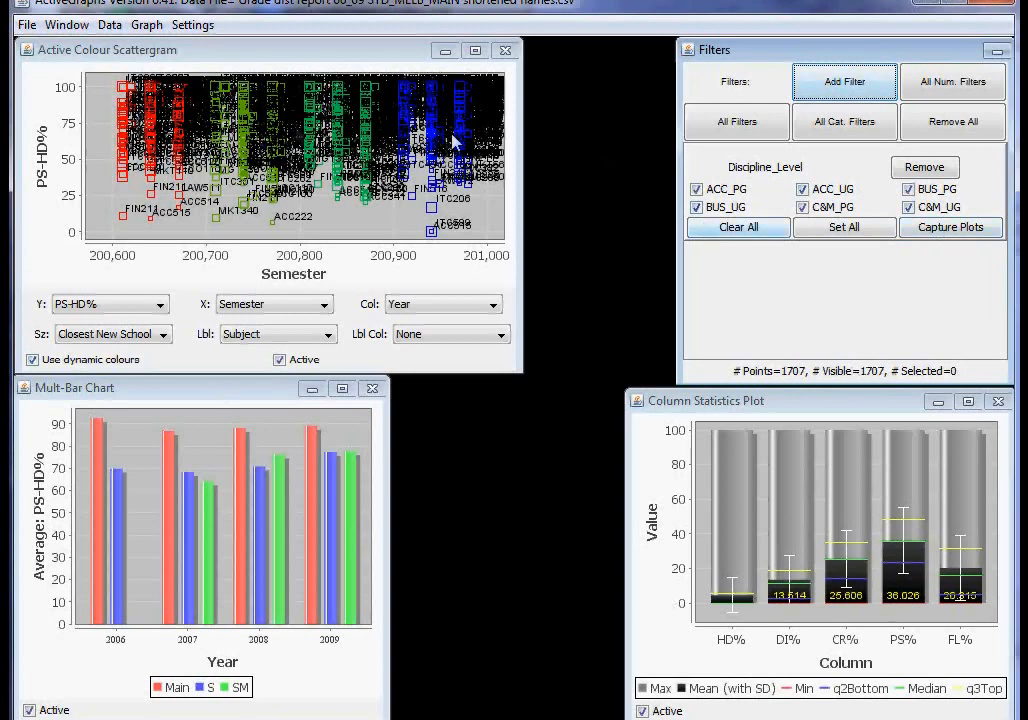
Set the scattergram's point labels from Subject to None.
left_click(329, 336)
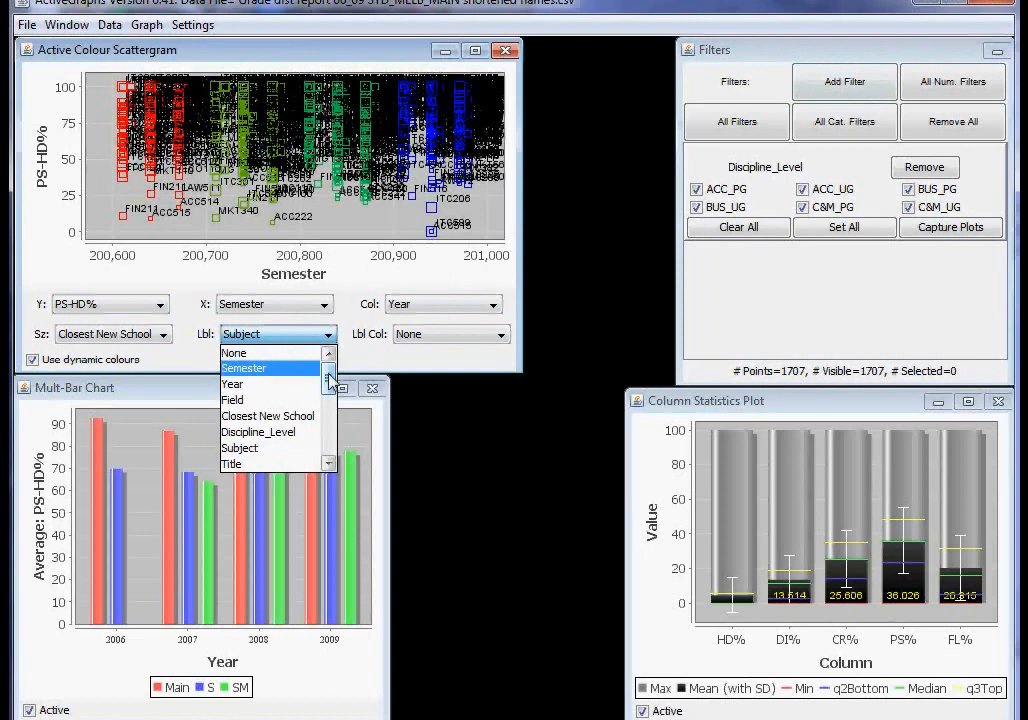
left_click(280, 354)
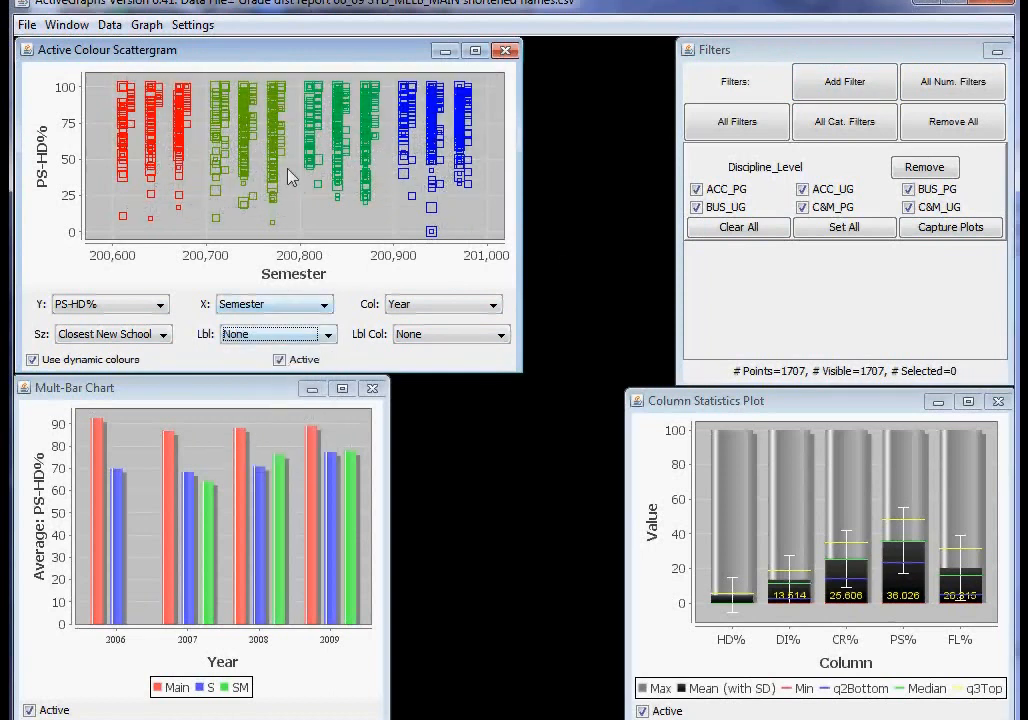